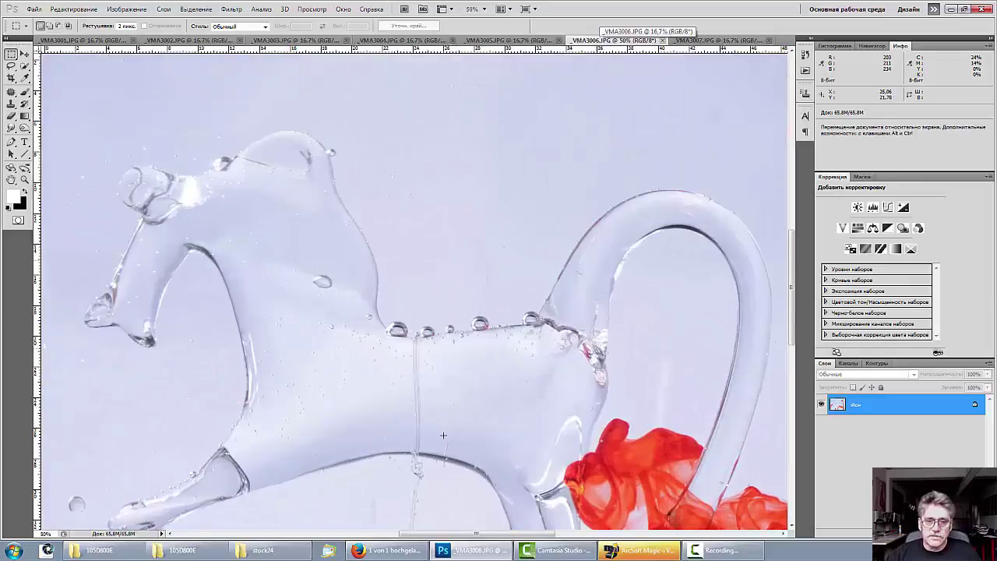
Step: Examine the glass horse and the red ink clouds in _VMA3006.JPG and _VMA3007.JPG
{"action": "left_click_drag", "start_coordinate": [436, 421], "coordinate": [401, 212]}
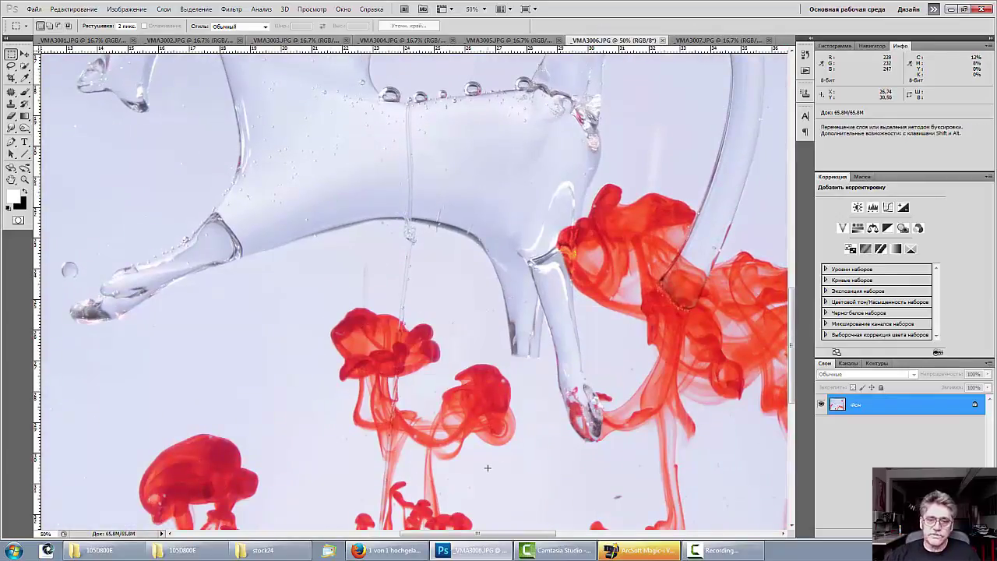
{"action": "key", "text": "ctrl+minus"}
{"action": "key", "text": "ctrl+minus"}
{"action": "key", "text": "ctrl+minus"}
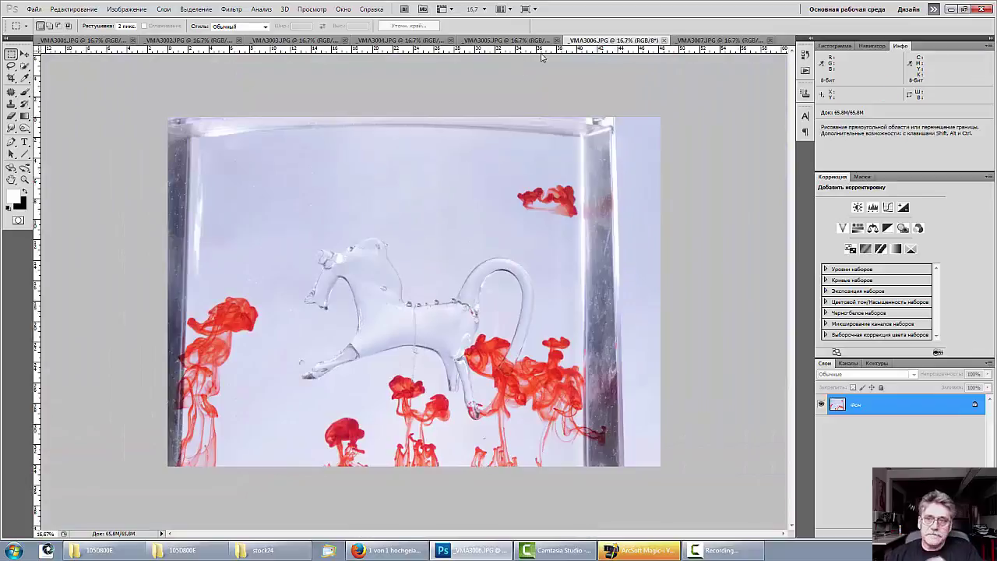
{"action": "left_click", "coordinate": [719, 40]}
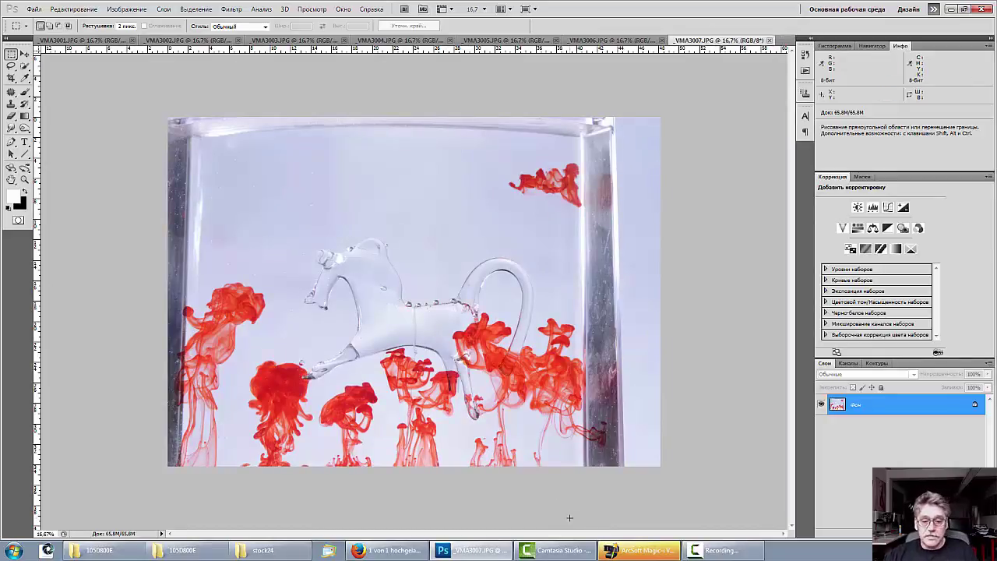
Step: In _VMA3001.JPG, copy the lower part of the intact hind leg to a new layer and place it under the broken leg's stump
{"action": "left_click", "coordinate": [85, 39]}
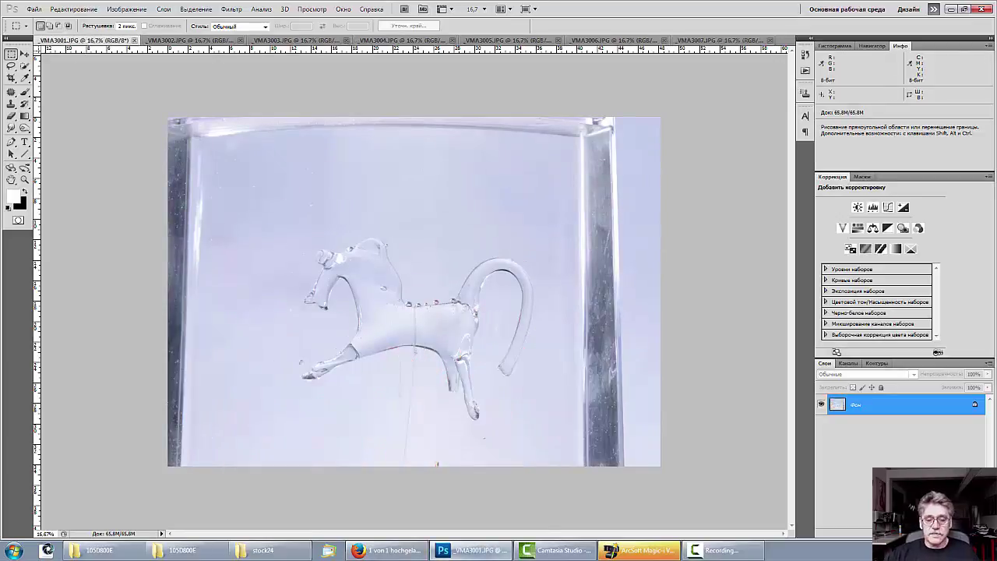
{"action": "scroll", "coordinate": [389, 308], "scroll_direction": "up", "scroll_amount": 3}
{"action": "left_click_drag", "start_coordinate": [340, 344], "coordinate": [224, 89]}
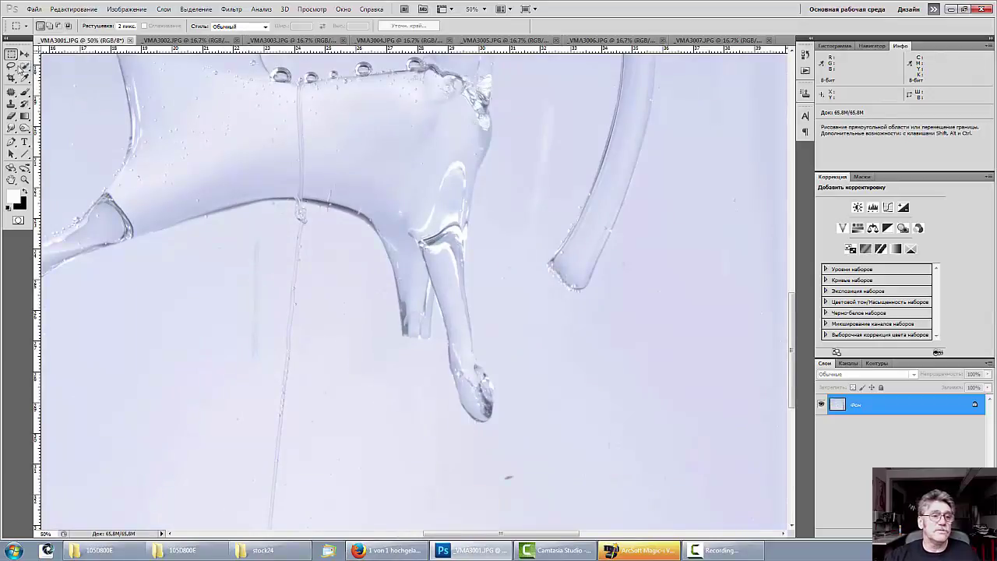
{"action": "left_click_drag", "start_coordinate": [437, 331], "coordinate": [512, 432]}
{"action": "left_click_drag", "start_coordinate": [436, 317], "coordinate": [516, 438]}
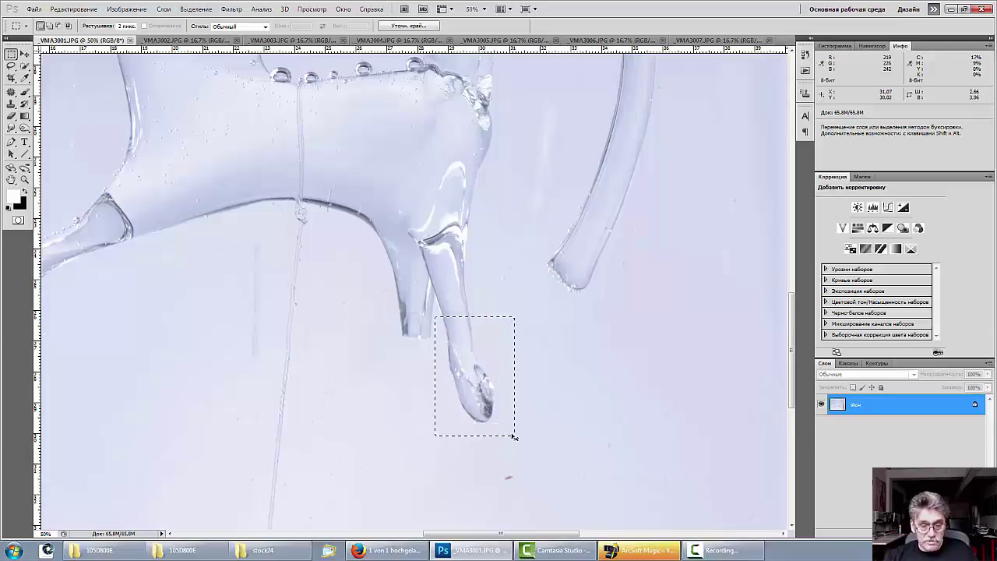
{"action": "key", "text": "ctrl+j"}
{"action": "left_click", "coordinate": [25, 56]}
{"action": "left_click_drag", "start_coordinate": [471, 374], "coordinate": [433, 392]}
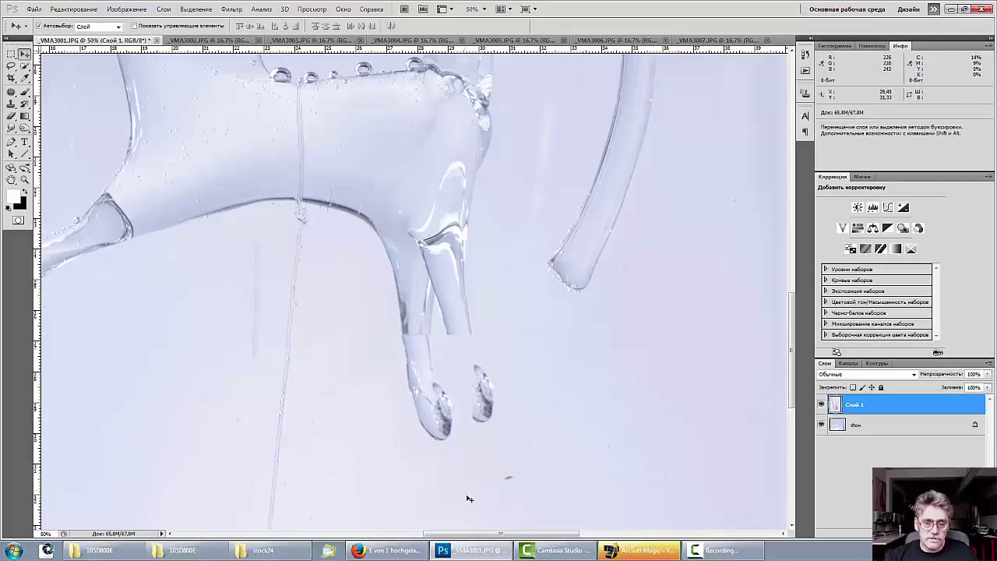
Step: Scale the copied leg piece to 83.33% height and rotate it about 2.44° to fit the broken leg
{"action": "key", "text": "ctrl+t"}
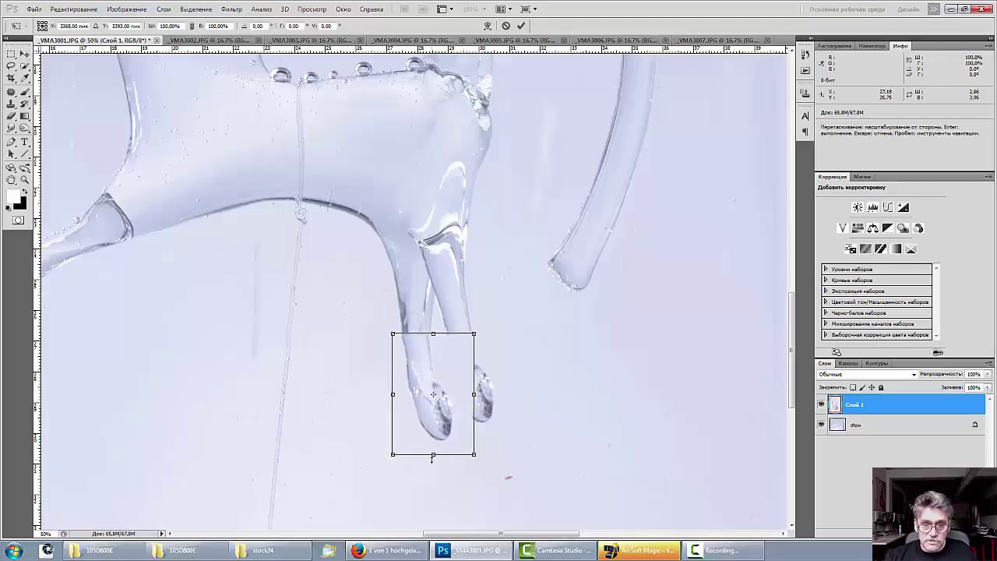
{"action": "left_click_drag", "start_coordinate": [432, 452], "coordinate": [432, 433]}
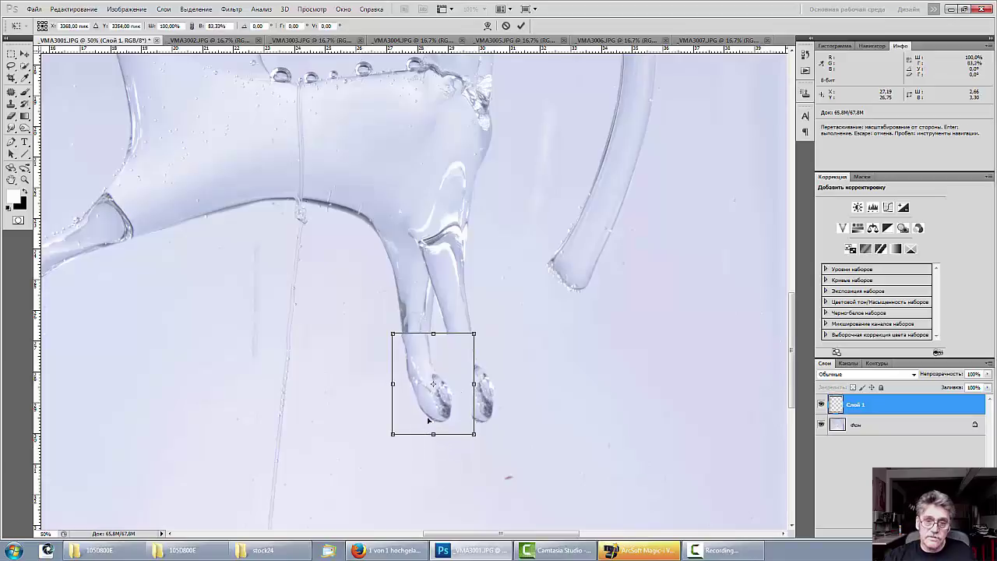
{"action": "left_click_drag", "start_coordinate": [493, 334], "coordinate": [492, 341]}
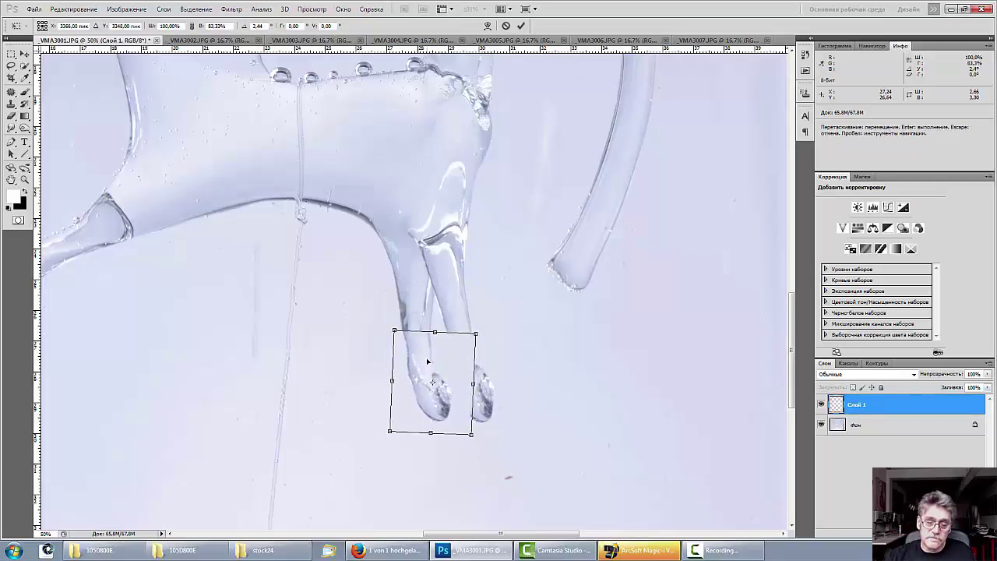
{"action": "key", "text": "Return"}
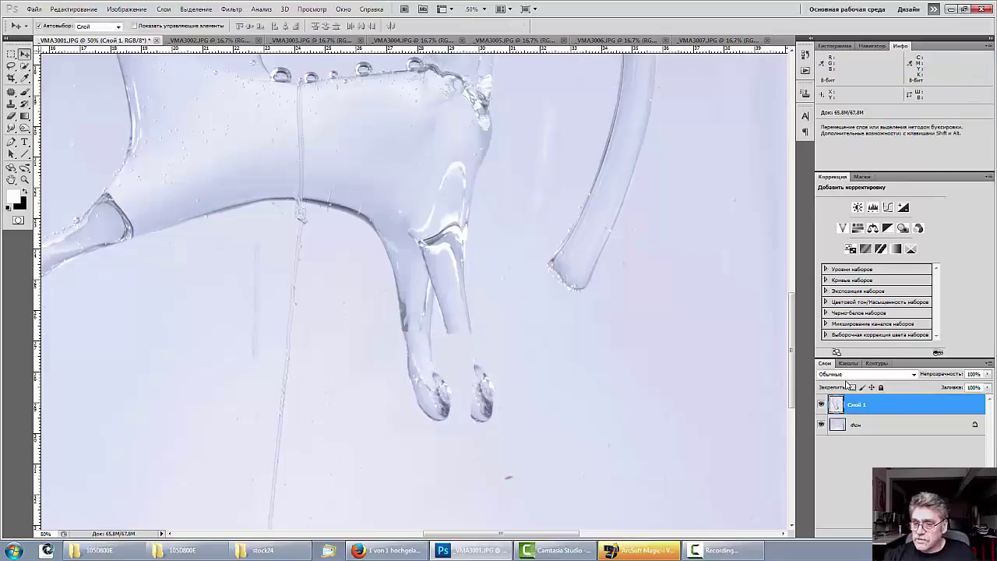
Step: Set the blend mode of the copied leg layer to Darken (Затемнение)
{"action": "left_click", "coordinate": [846, 377]}
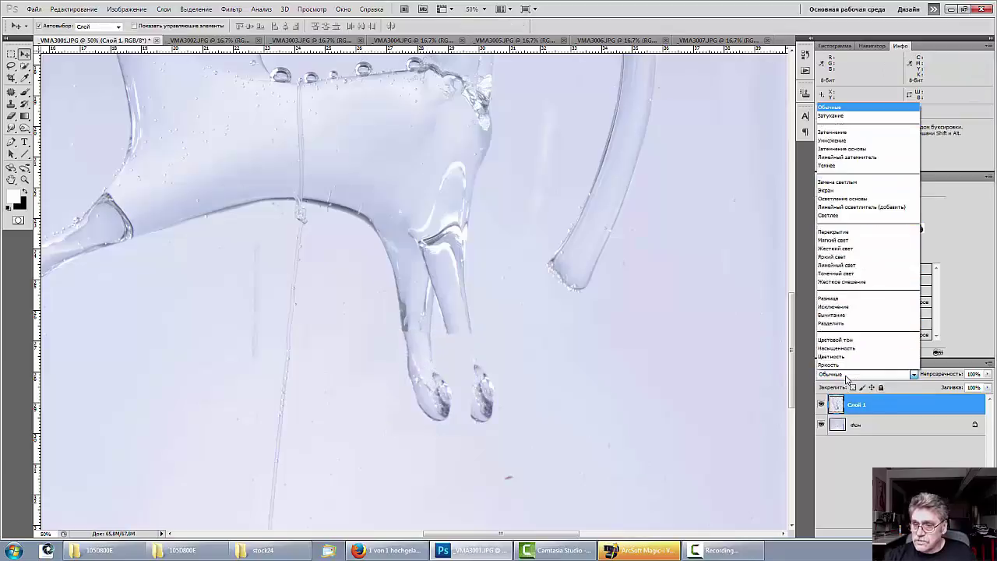
{"action": "left_click", "coordinate": [834, 148]}
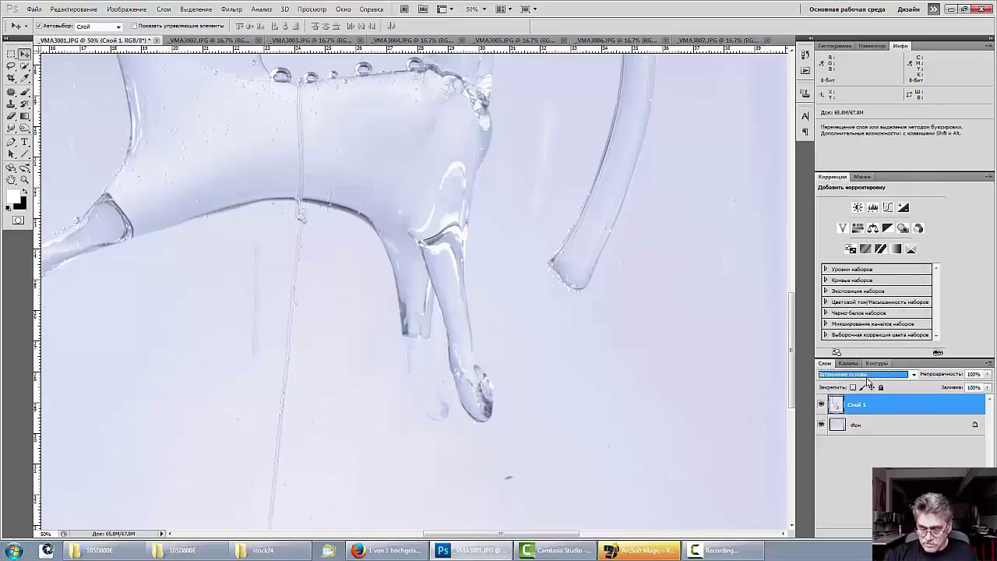
{"action": "key", "text": "Up"}
{"action": "key", "text": "Up"}
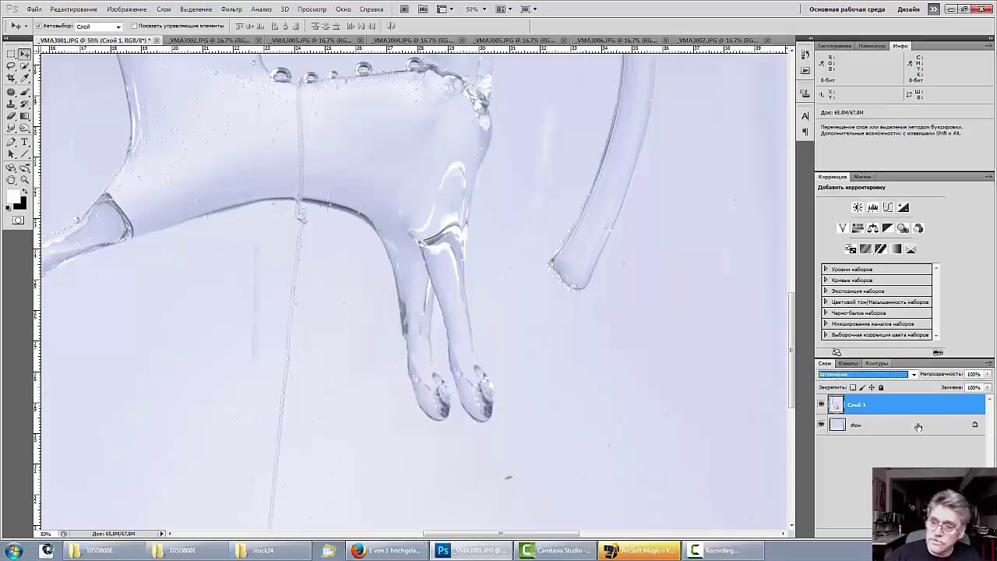
Step: Add a layer mask to the copied leg layer and fill it with black
{"action": "left_click", "coordinate": [924, 532]}
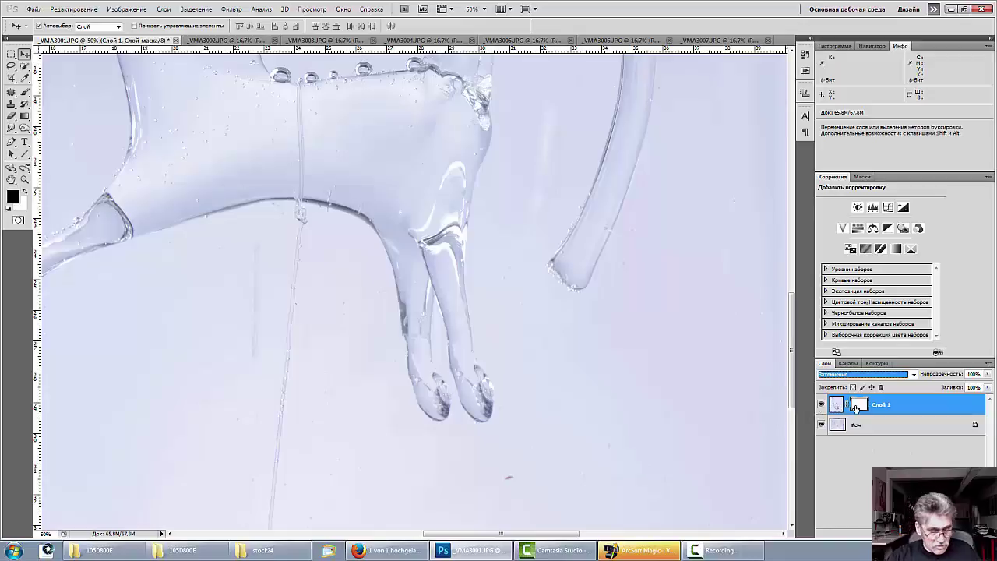
{"action": "key", "text": "alt"}
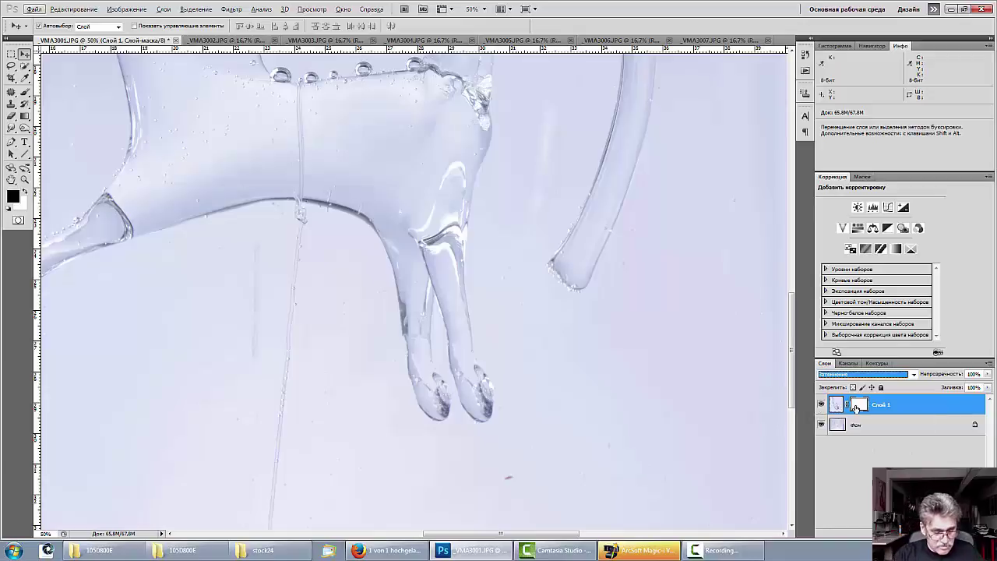
{"action": "key", "text": "alt+BackSpace"}
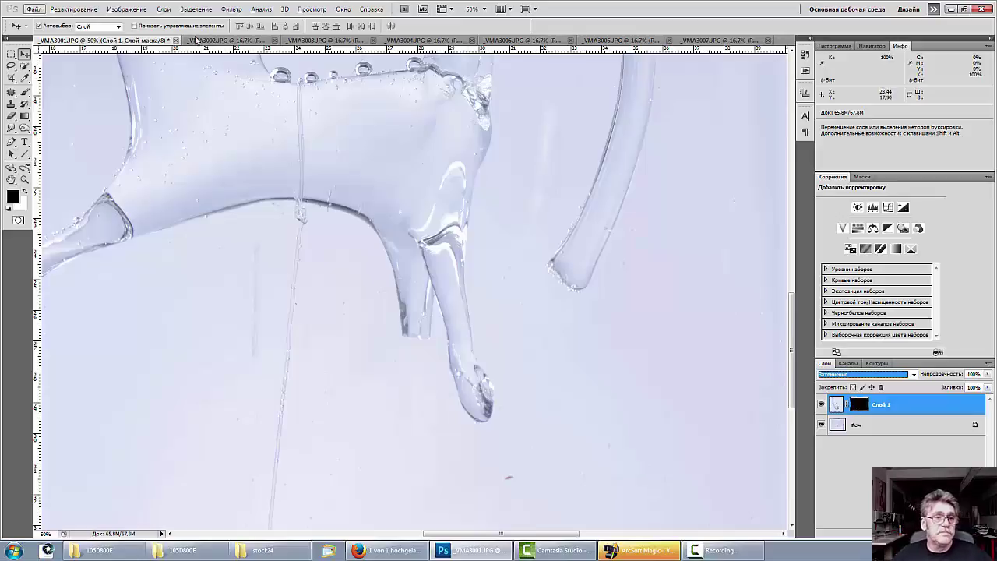
Step: Paint white on the mask over the copied lower leg with the Brush to reveal it, and merge the layers
{"action": "left_click", "coordinate": [25, 92]}
{"action": "left_click", "coordinate": [25, 191]}
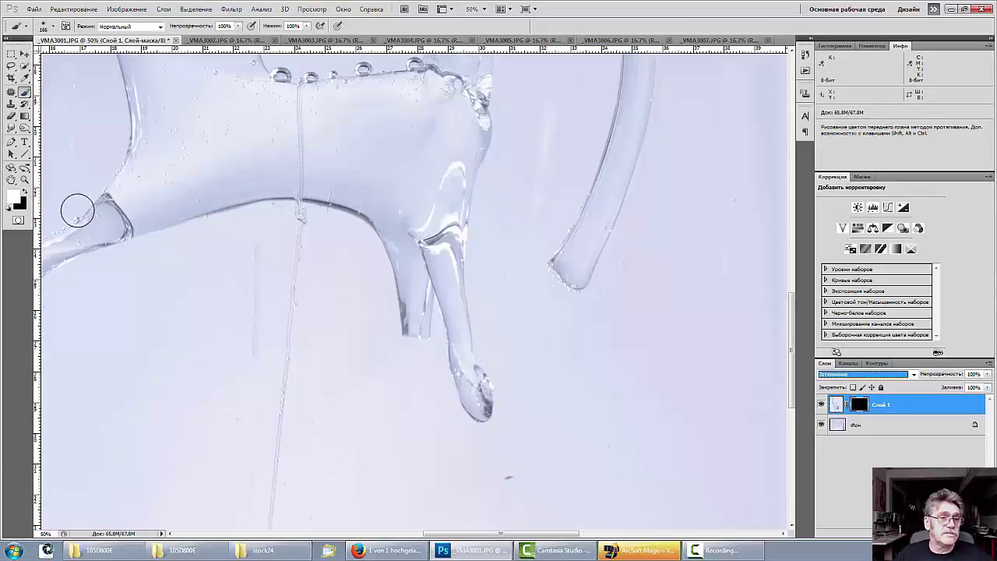
{"action": "mouse_move", "coordinate": [413, 346]}
{"action": "left_mouse_down"}
{"action": "mouse_move", "coordinate": [420, 379]}
{"action": "mouse_move", "coordinate": [460, 389]}
{"action": "mouse_move", "coordinate": [426, 378]}
{"action": "mouse_move", "coordinate": [436, 398]}
{"action": "mouse_move", "coordinate": [412, 329]}
{"action": "mouse_move", "coordinate": [438, 396]}
{"action": "left_mouse_up"}
{"action": "right_click", "coordinate": [449, 382]}
{"action": "key", "text": "Return"}
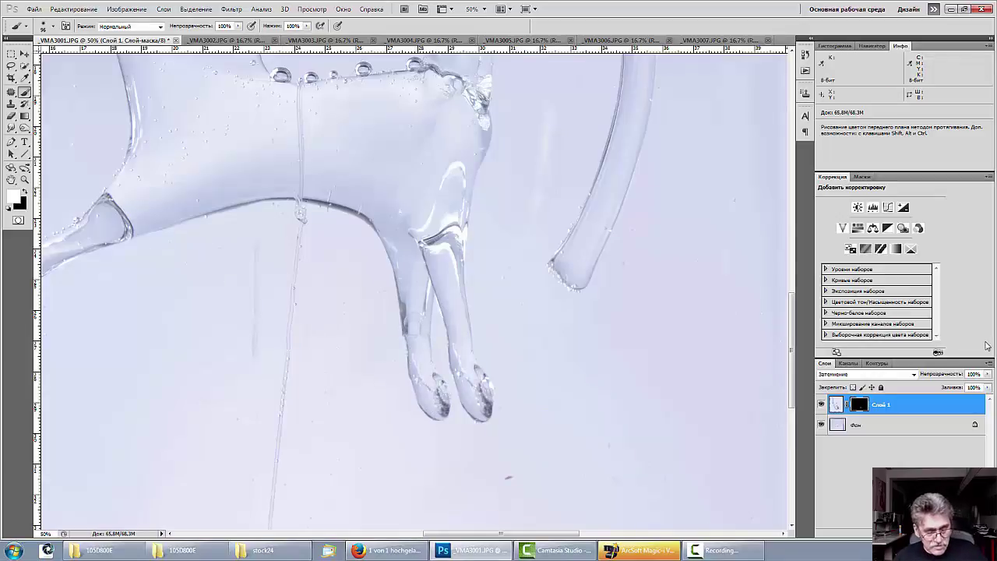
{"action": "key", "text": "ctrl+shift+e"}
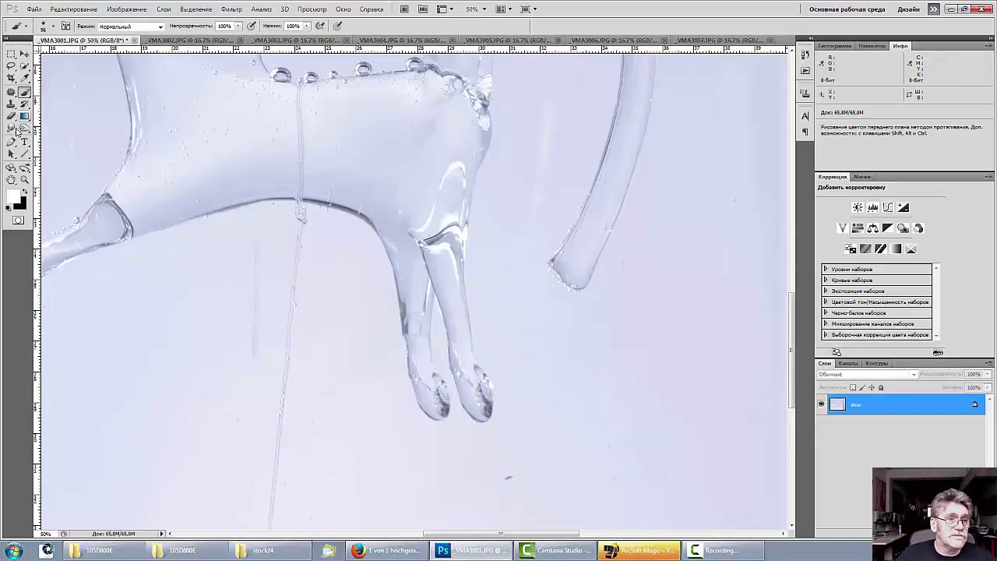
Step: Smudge the outline at the joint of the repaired leg with the Smudge tool in Darken (Затемн.) mode
{"action": "left_click", "coordinate": [13, 128]}
{"action": "left_click", "coordinate": [14, 131]}
{"action": "left_click", "coordinate": [55, 149]}
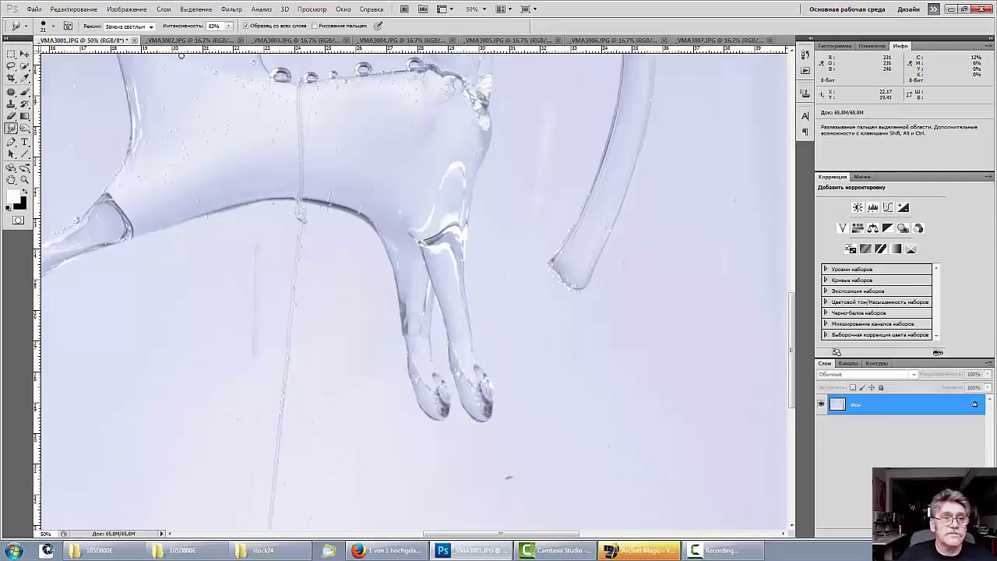
{"action": "left_click", "coordinate": [129, 26]}
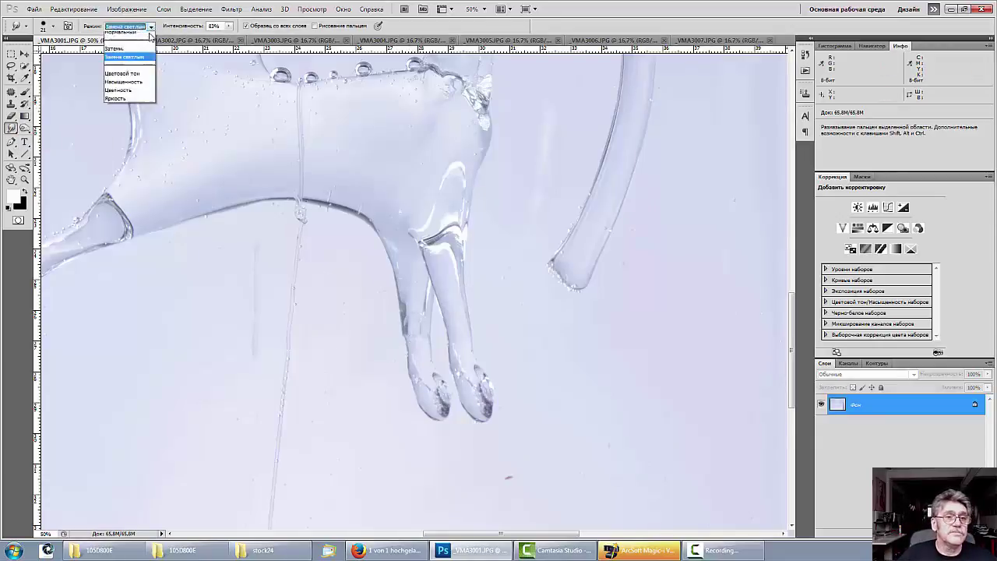
{"action": "left_click", "coordinate": [114, 53]}
{"action": "left_click", "coordinate": [407, 332]}
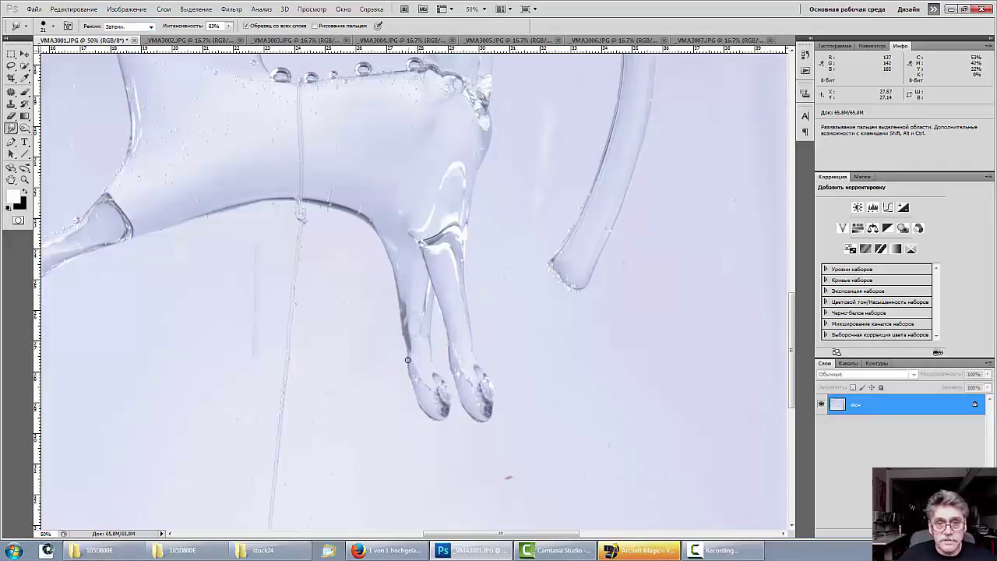
Step: Smooth the inside of the repaired leg's joint with the Smudge tool in Lighten (Замена светлым) mode
{"action": "left_click", "coordinate": [150, 26]}
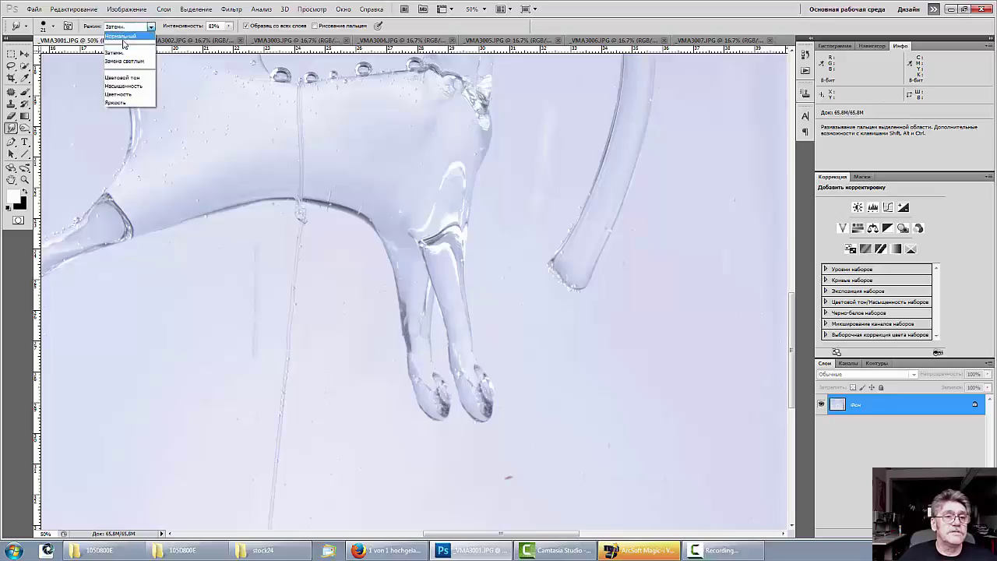
{"action": "left_click", "coordinate": [117, 60]}
{"action": "left_click", "coordinate": [413, 354]}
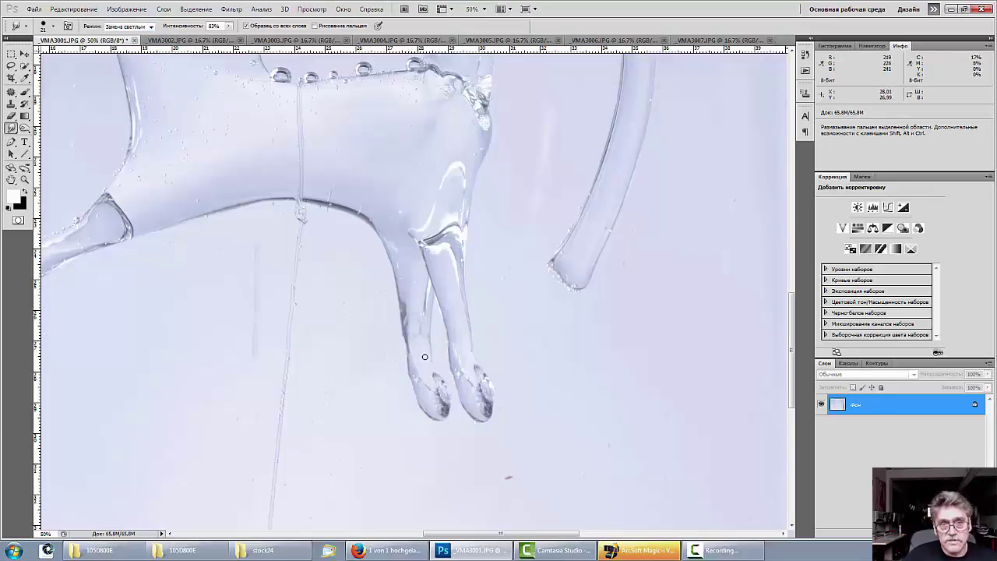
Step: Remove the upper part of the vertical thread across the horse's body with the Healing Brush, sampling the clean glass beside it
{"action": "scroll", "coordinate": [423, 354], "scroll_direction": "up", "scroll_amount": 2}
{"action": "key", "text": "space"}
{"action": "left_click_drag", "start_coordinate": [188, 459], "coordinate": [468, 483]}
{"action": "left_click_drag", "start_coordinate": [454, 338], "coordinate": [524, 329]}
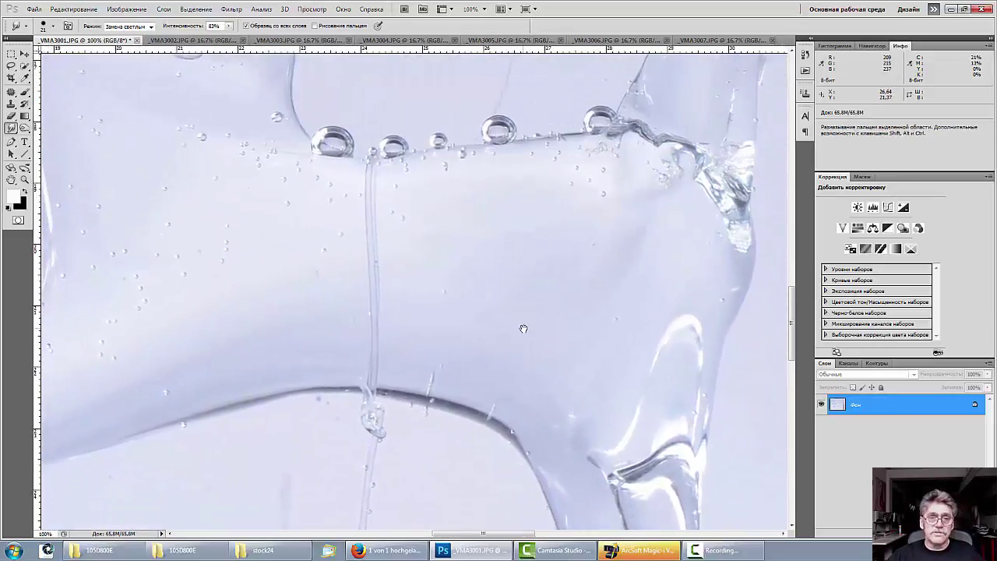
{"action": "right_click", "coordinate": [12, 94]}
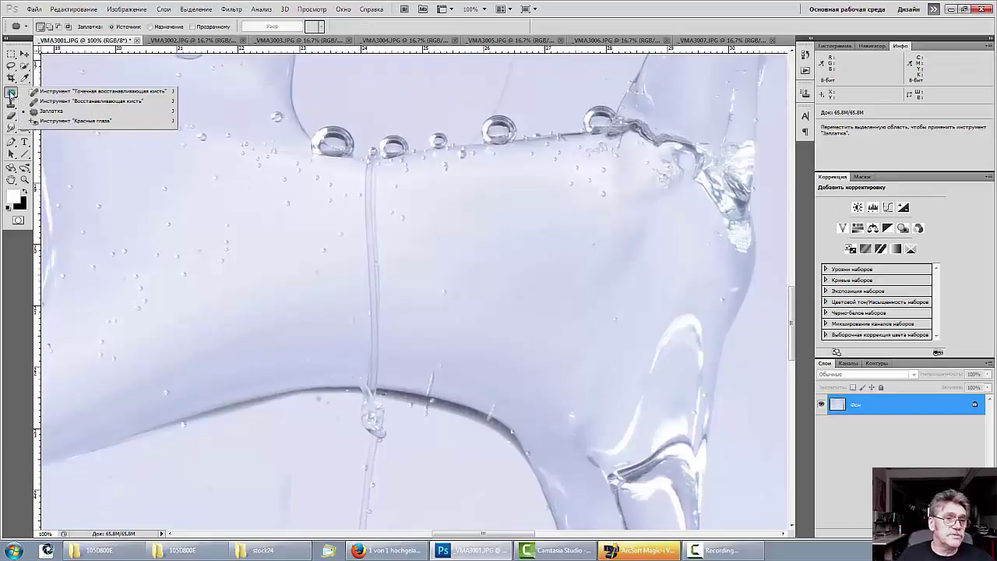
{"action": "left_click", "coordinate": [42, 107]}
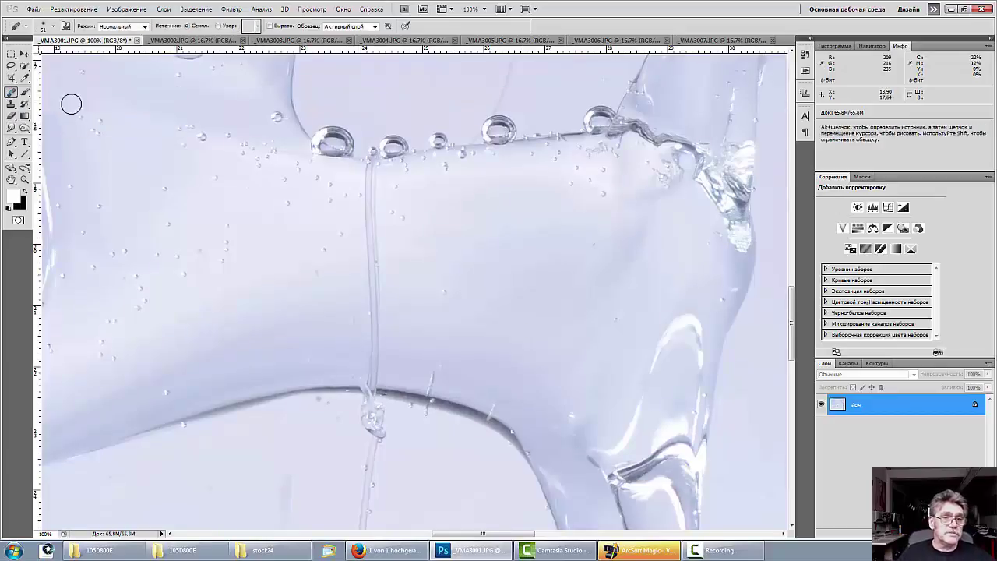
{"action": "key", "text": "alt"}
{"action": "left_click", "coordinate": [349, 177], "text": "alt"}
{"action": "mouse_move", "coordinate": [366, 171]}
{"action": "left_mouse_down"}
{"action": "mouse_move", "coordinate": [375, 247]}
{"action": "mouse_move", "coordinate": [380, 209]}
{"action": "mouse_move", "coordinate": [372, 296]}
{"action": "mouse_move", "coordinate": [381, 216]}
{"action": "left_mouse_up"}
{"action": "left_click", "coordinate": [440, 288], "text": "alt"}
{"action": "left_click", "coordinate": [434, 229], "text": "alt"}
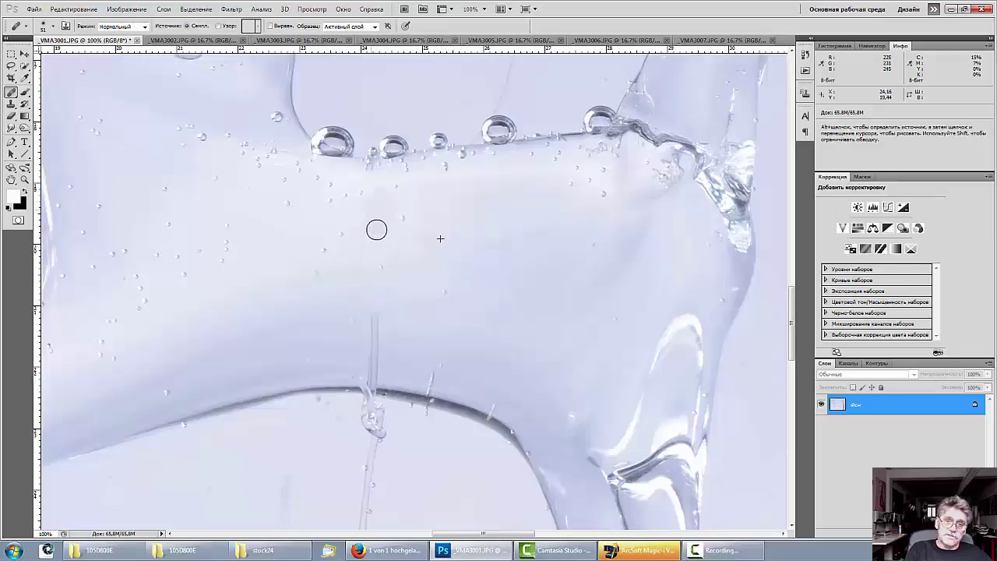
Step: Heal away the rest of the thread down to the belly's edge with a smaller Healing Brush
{"action": "right_click", "coordinate": [446, 323]}
{"action": "left_click_drag", "start_coordinate": [482, 345], "coordinate": [470, 344]}
{"action": "left_click", "coordinate": [375, 312]}
{"action": "left_click_drag", "start_coordinate": [375, 312], "coordinate": [375, 360]}
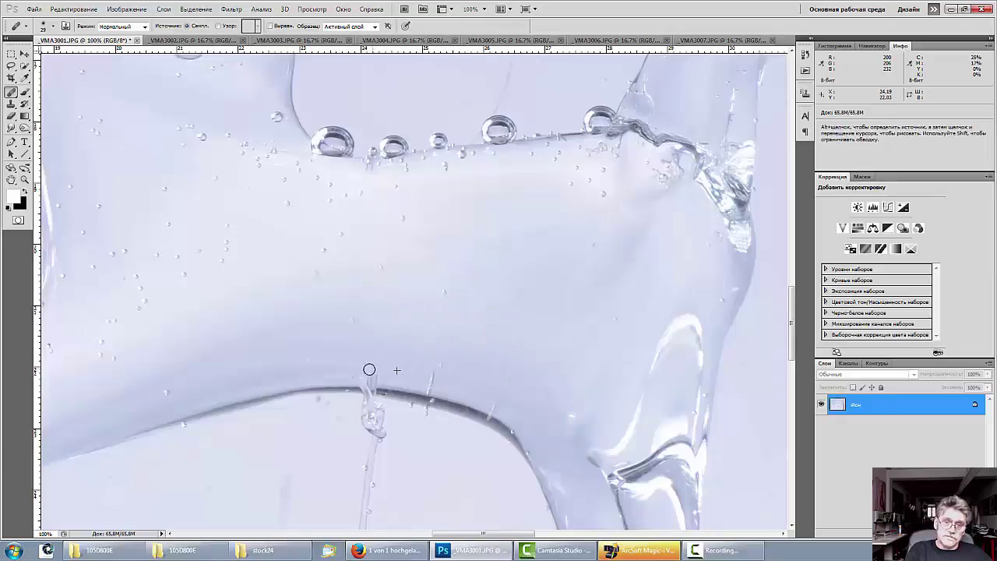
Step: Remove the thread's knot below the belly with the Clone Stamp, sampling the nearby background
{"action": "left_click", "coordinate": [11, 103]}
{"action": "left_click", "coordinate": [407, 429], "text": "alt"}
{"action": "left_click", "coordinate": [369, 427]}
{"action": "mouse_move", "coordinate": [368, 427]}
{"action": "left_mouse_down"}
{"action": "mouse_move", "coordinate": [372, 410]}
{"action": "mouse_move", "coordinate": [378, 423]}
{"action": "mouse_move", "coordinate": [349, 418]}
{"action": "left_mouse_up"}
{"action": "left_click", "coordinate": [315, 434], "text": "alt"}
Step: Reduce the Clone Stamp brush to 45 px and clone out the thread remnants at the belly's edge
{"action": "right_click", "coordinate": [426, 448]}
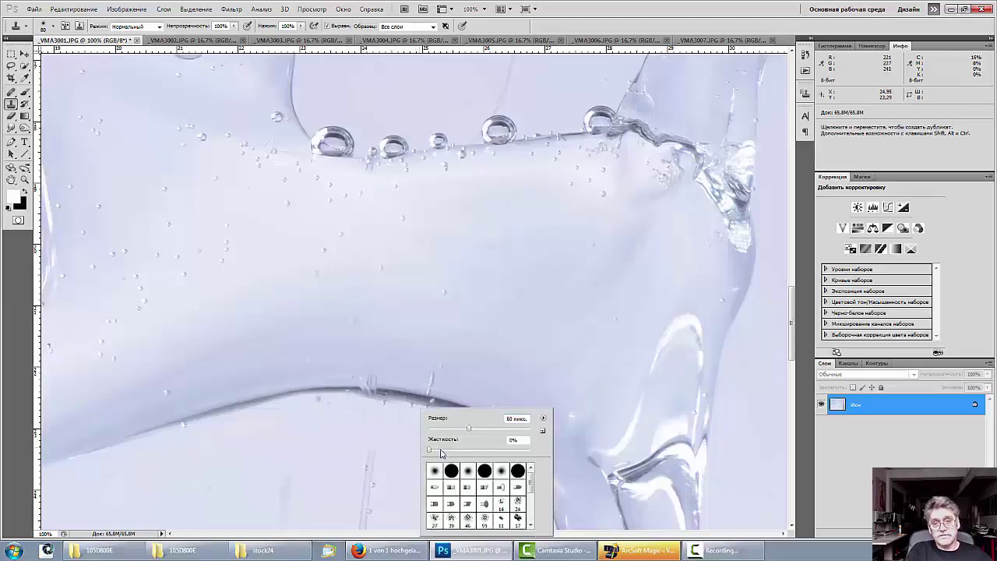
{"action": "left_click_drag", "start_coordinate": [464, 430], "coordinate": [454, 431]}
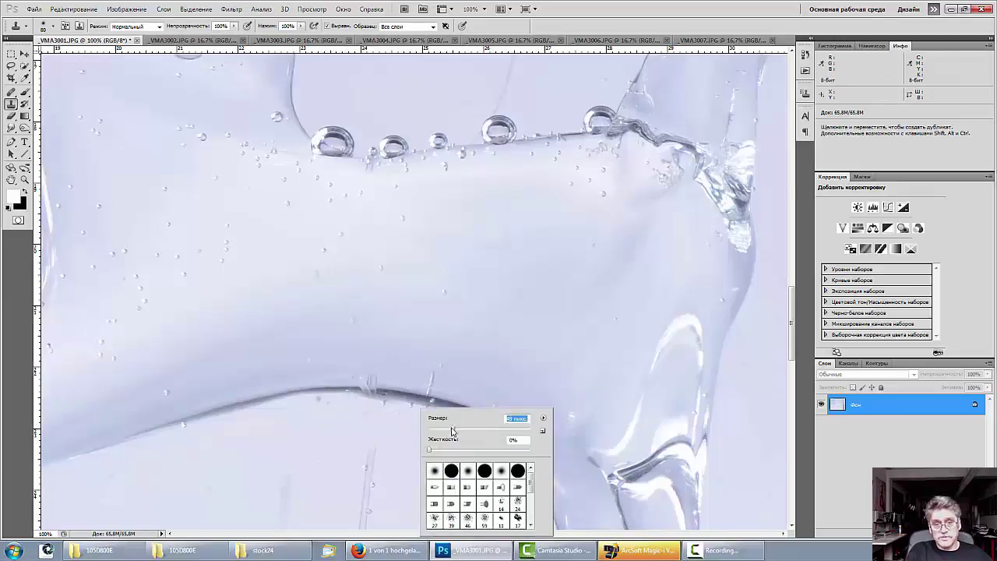
{"action": "left_click", "coordinate": [380, 374]}
{"action": "mouse_move", "coordinate": [371, 377]}
{"action": "left_mouse_down"}
{"action": "mouse_move", "coordinate": [351, 413]}
{"action": "mouse_move", "coordinate": [383, 410]}
{"action": "left_mouse_up"}
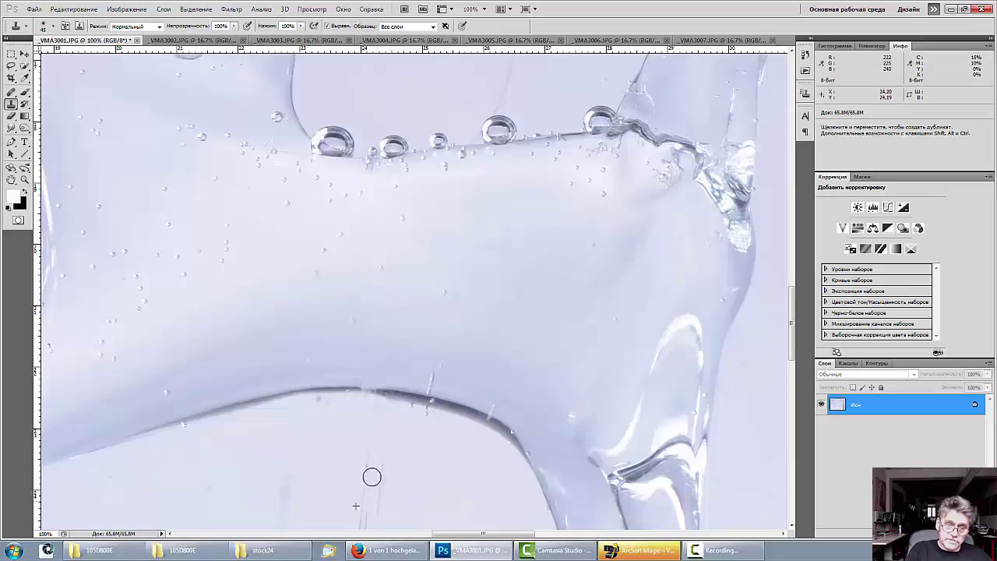
Step: Clone clean background over the remaining thread traces below the belly
{"action": "left_click", "coordinate": [419, 466], "text": "alt"}
{"action": "left_click", "coordinate": [390, 466]}
{"action": "mouse_move", "coordinate": [390, 466]}
{"action": "left_mouse_down"}
{"action": "mouse_move", "coordinate": [379, 505]}
{"action": "mouse_move", "coordinate": [352, 499]}
{"action": "left_mouse_up"}
{"action": "key", "text": "alt"}
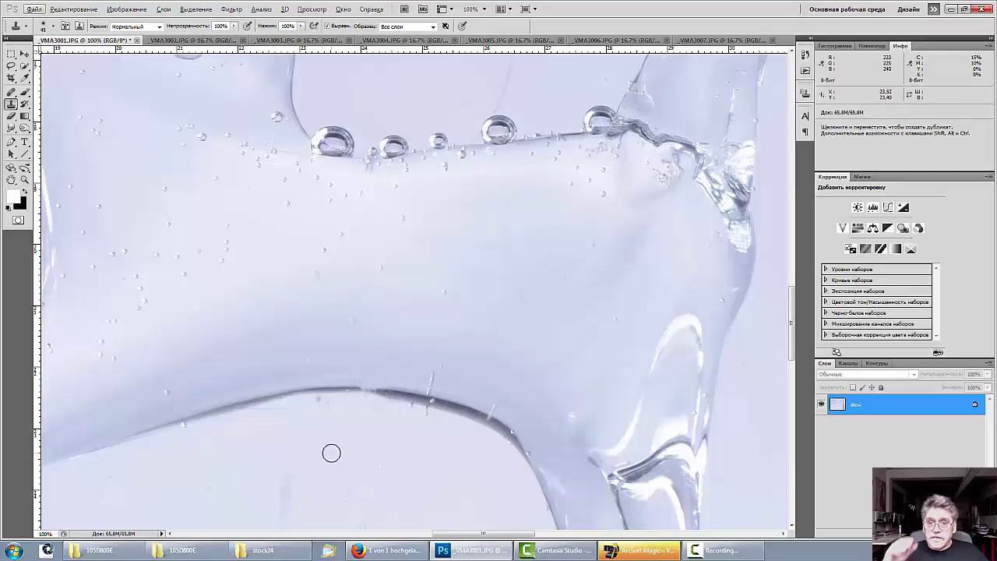
{"action": "key", "text": "ctrl"}
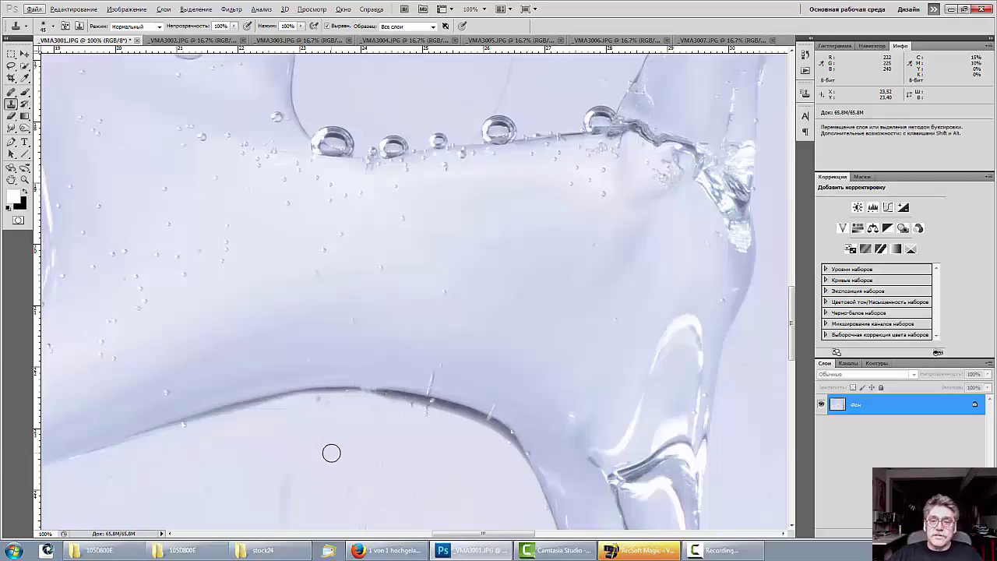
Step: Smudge away the bright white highlight on the horse's forehead with the Smudge tool in Darken mode at 83% strength
{"action": "key", "text": "ctrl+minus"}
{"action": "key", "text": "ctrl+minus"}
{"action": "key", "text": "ctrl+minus"}
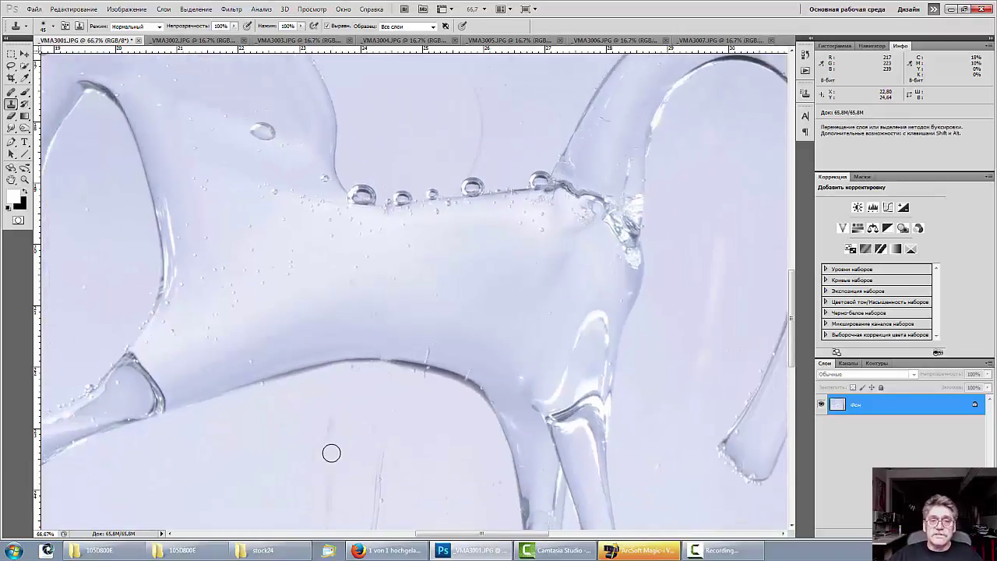
{"action": "key", "text": "alt"}
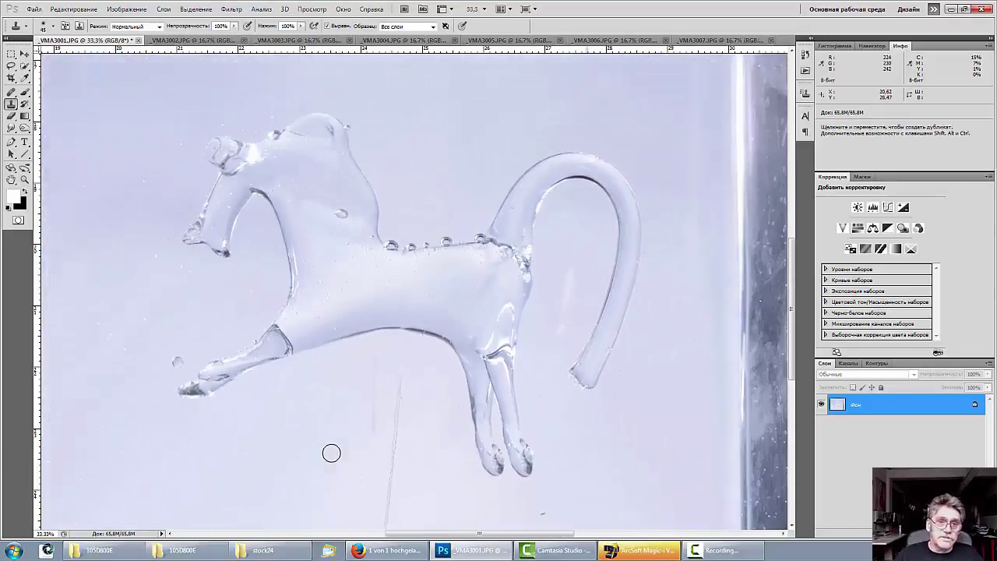
{"action": "key", "text": "ctrl+plus"}
{"action": "key", "text": "ctrl+plus"}
{"action": "key", "text": "ctrl+plus"}
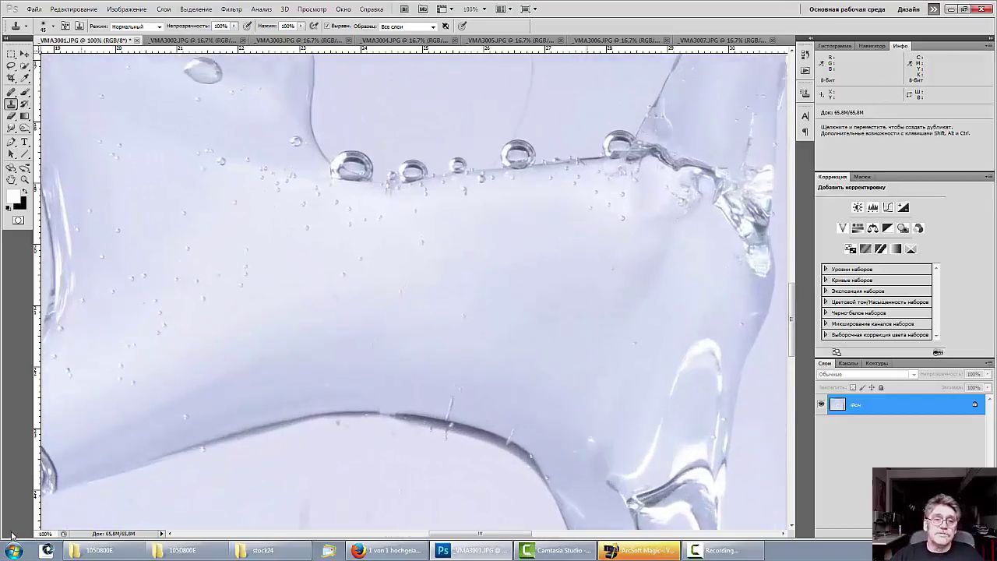
{"action": "left_click_drag", "start_coordinate": [193, 127], "coordinate": [510, 460]}
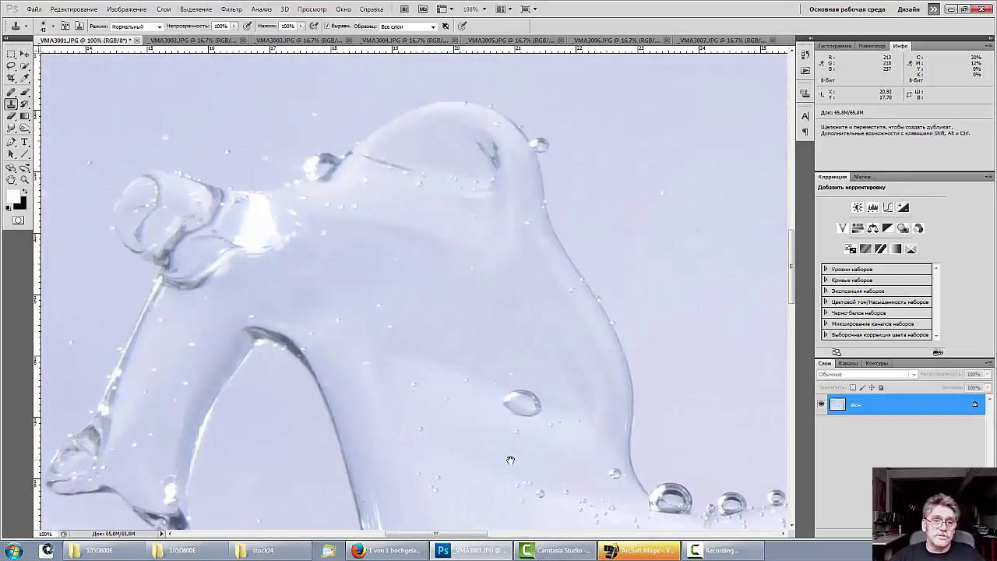
{"action": "left_click_drag", "start_coordinate": [11, 127], "coordinate": [43, 148]}
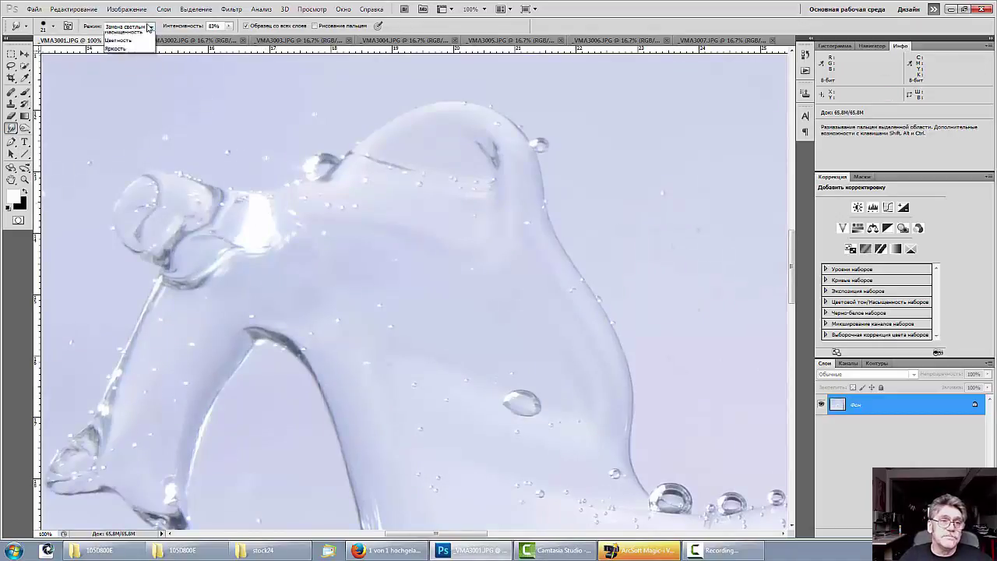
{"action": "left_click", "coordinate": [127, 26]}
{"action": "left_click", "coordinate": [129, 48]}
{"action": "mouse_move", "coordinate": [281, 207]}
{"action": "left_mouse_down"}
{"action": "mouse_move", "coordinate": [241, 199]}
{"action": "mouse_move", "coordinate": [284, 211]}
{"action": "mouse_move", "coordinate": [255, 212]}
{"action": "mouse_move", "coordinate": [254, 220]}
{"action": "mouse_move", "coordinate": [263, 208]}
{"action": "mouse_move", "coordinate": [250, 223]}
{"action": "mouse_move", "coordinate": [247, 236]}
{"action": "mouse_move", "coordinate": [263, 215]}
{"action": "mouse_move", "coordinate": [253, 242]}
{"action": "mouse_move", "coordinate": [276, 219]}
{"action": "mouse_move", "coordinate": [270, 245]}
{"action": "mouse_move", "coordinate": [261, 220]}
{"action": "left_mouse_up"}
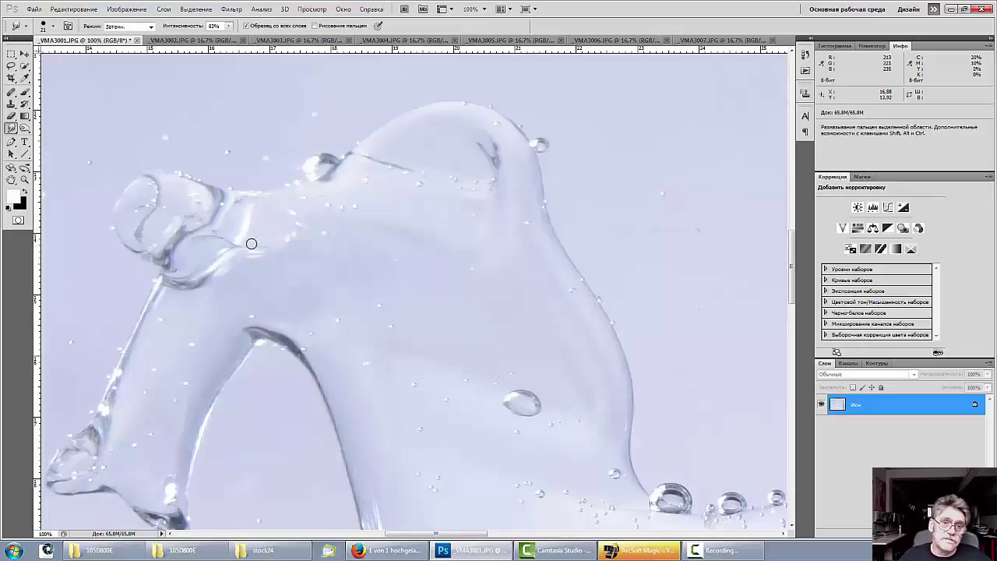
Step: Heal the faint thread remnant above the horse's back with the Healing Brush, sampling the clean background beside it
{"action": "key", "text": "ctrl+minus"}
{"action": "key", "text": "ctrl+minus"}
{"action": "key", "text": "ctrl+minus"}
{"action": "key", "text": "ctrl+minus"}
{"action": "key", "text": "ctrl+minus"}
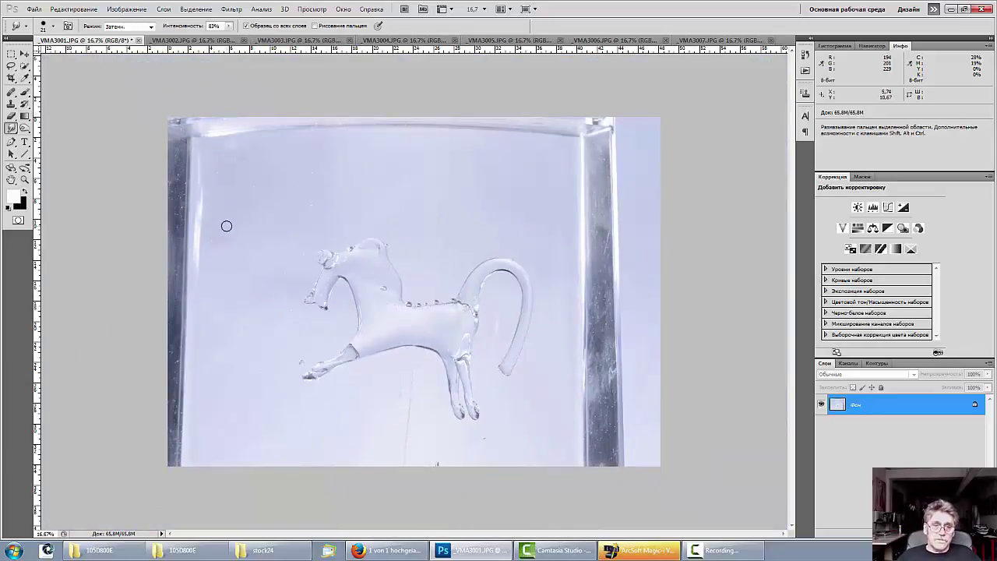
{"action": "key", "text": "ctrl+plus"}
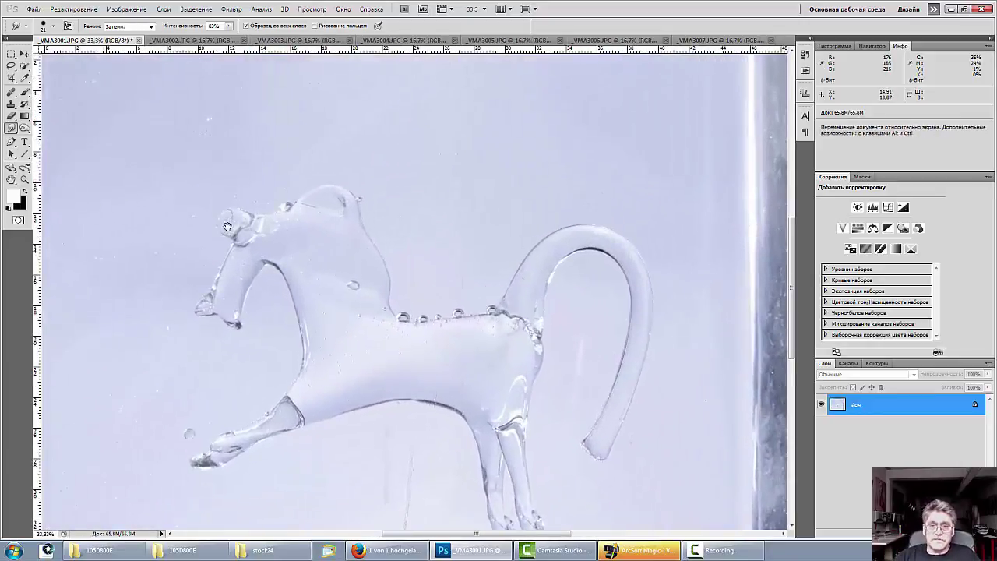
{"action": "key", "text": "ctrl+plus"}
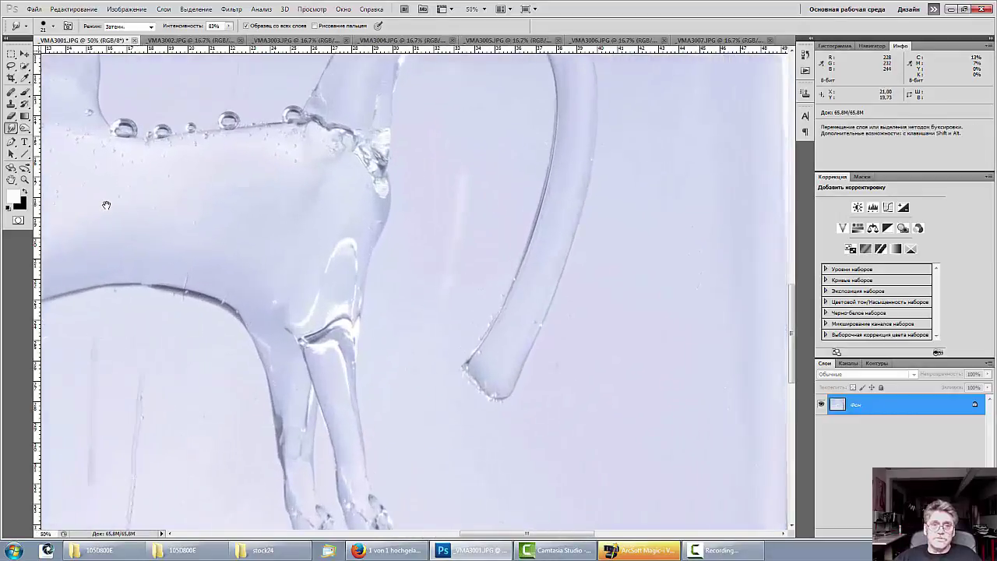
{"action": "left_click_drag", "start_coordinate": [179, 167], "coordinate": [380, 498]}
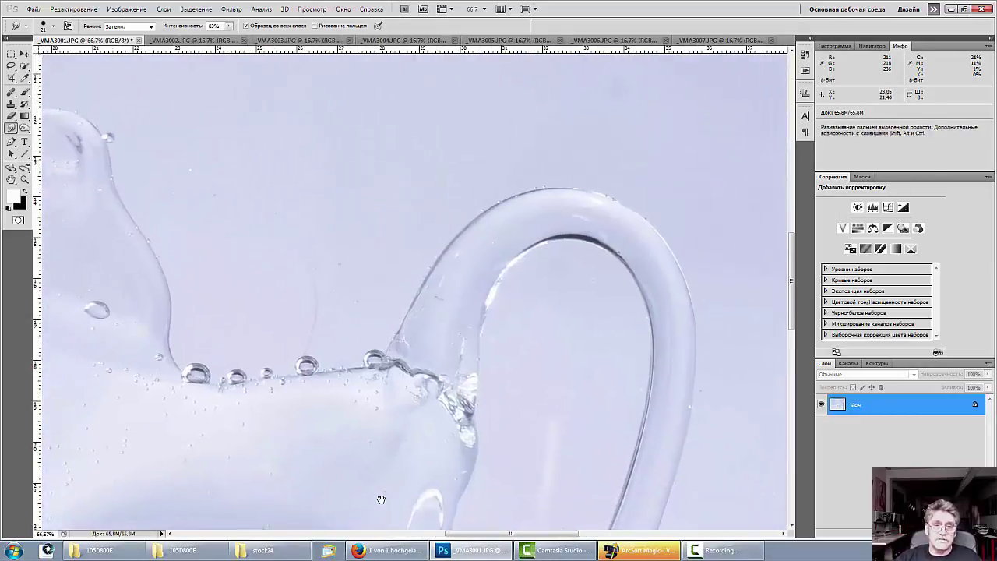
{"action": "left_click", "coordinate": [11, 92]}
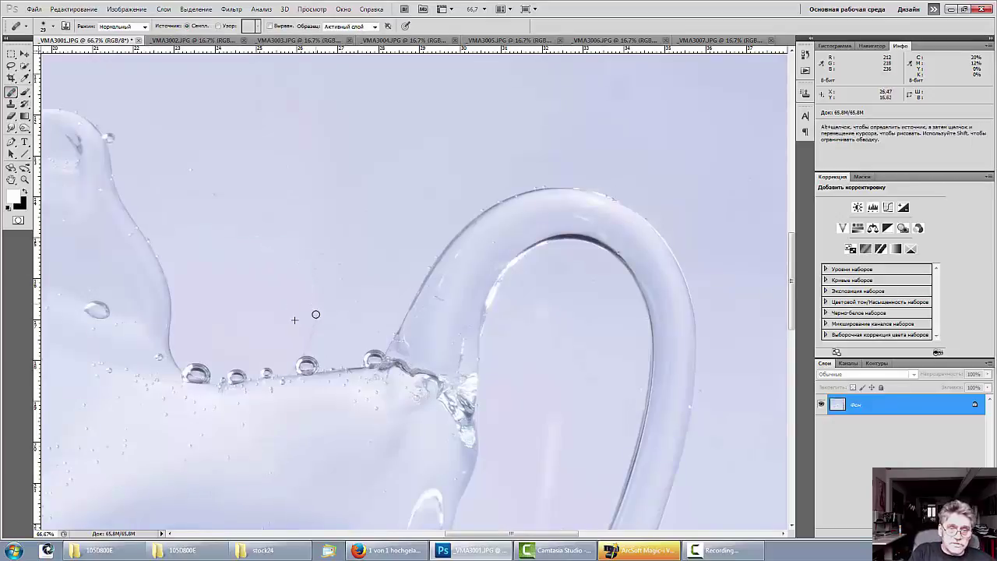
{"action": "left_click", "coordinate": [283, 292], "text": "alt"}
{"action": "left_click", "coordinate": [305, 346]}
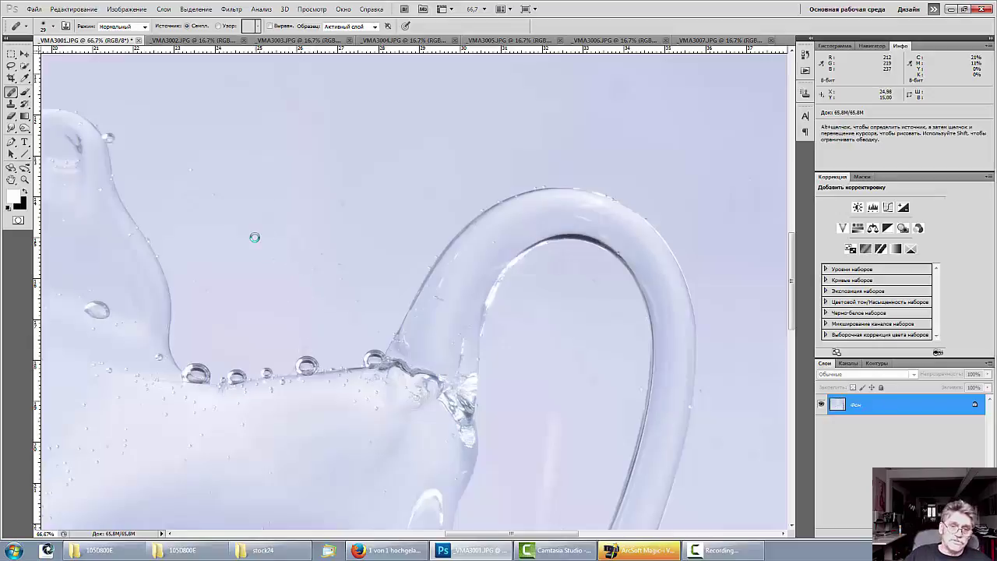
Step: Patch the thread traces below the belly with clean neighbouring background using the Patch tool in Source mode, and clear the selection
{"action": "left_click", "coordinate": [24, 116]}
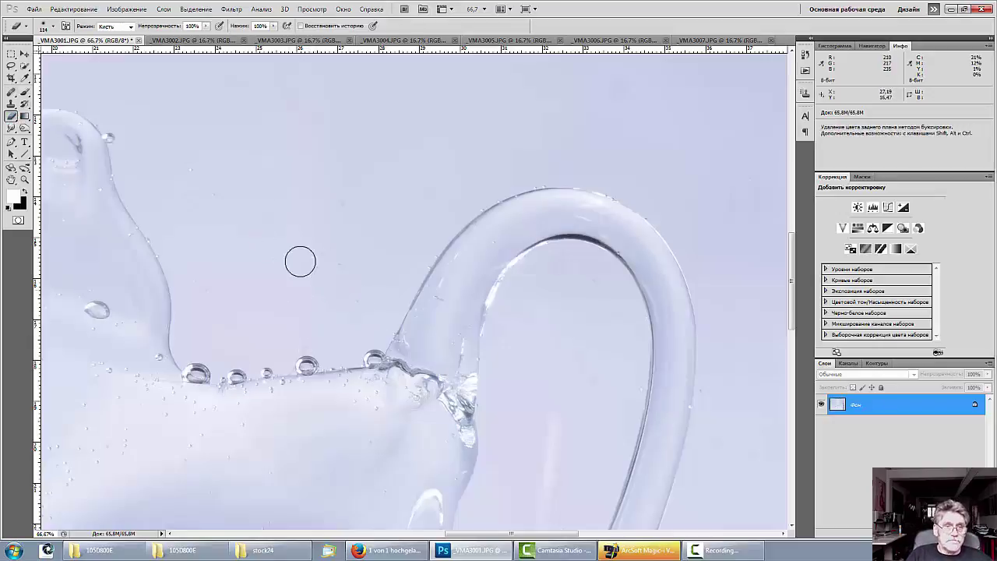
{"action": "left_click", "coordinate": [11, 104]}
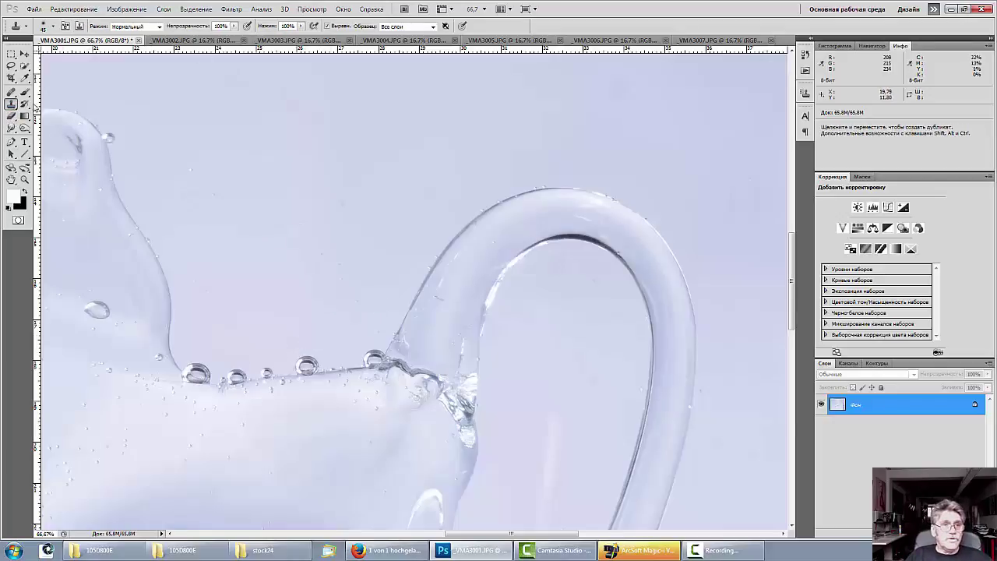
{"action": "left_click", "coordinate": [11, 92]}
{"action": "left_click", "coordinate": [36, 111]}
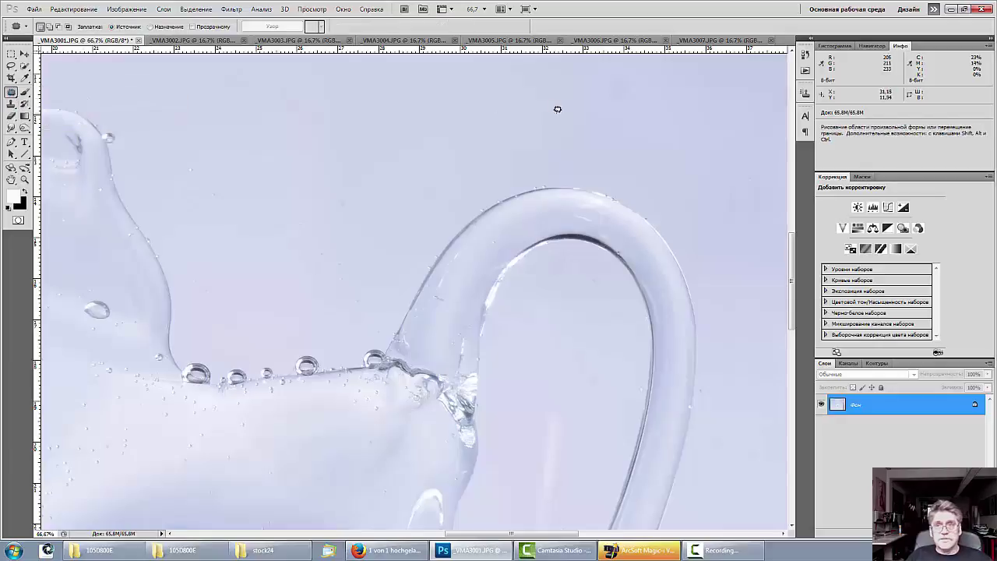
{"action": "left_click_drag", "start_coordinate": [636, 74], "coordinate": [494, 124]}
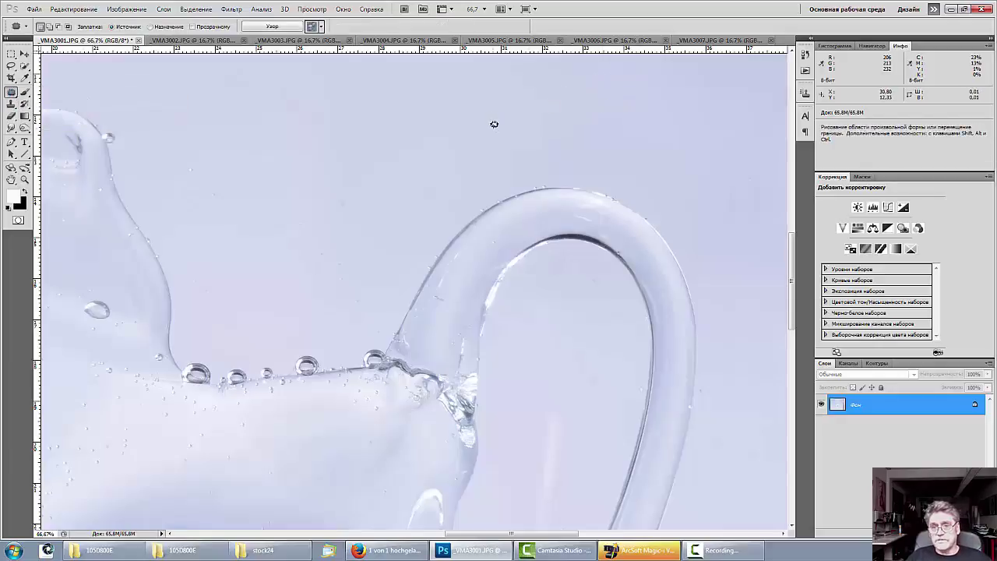
{"action": "key", "text": "ctrl+minus"}
{"action": "key", "text": "ctrl+minus"}
{"action": "key", "text": "ctrl+minus"}
{"action": "key", "text": "ctrl+minus"}
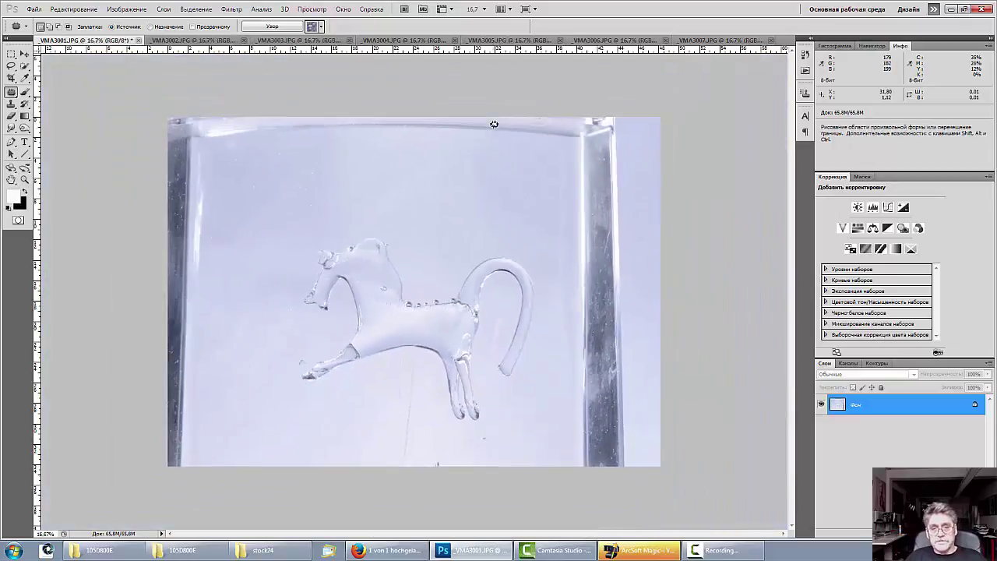
{"action": "mouse_move", "coordinate": [394, 360]}
{"action": "left_mouse_down"}
{"action": "mouse_move", "coordinate": [386, 420]}
{"action": "mouse_move", "coordinate": [393, 457]}
{"action": "mouse_move", "coordinate": [406, 463]}
{"action": "mouse_move", "coordinate": [425, 433]}
{"action": "mouse_move", "coordinate": [429, 387]}
{"action": "mouse_move", "coordinate": [419, 359]}
{"action": "mouse_move", "coordinate": [393, 360]}
{"action": "left_mouse_up"}
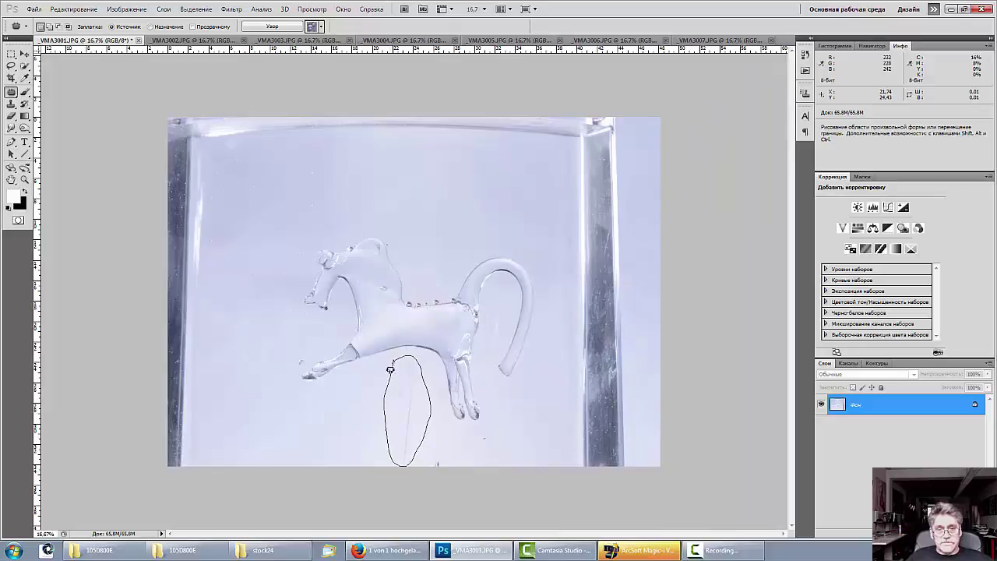
{"action": "left_click_drag", "start_coordinate": [358, 425], "coordinate": [429, 421]}
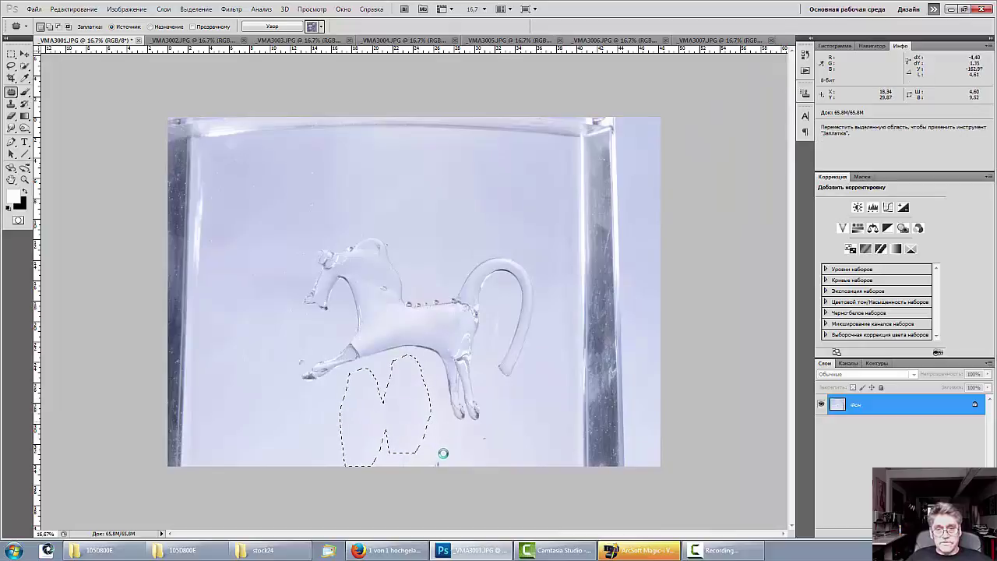
{"action": "left_click", "coordinate": [436, 455]}
{"action": "mouse_move", "coordinate": [419, 460]}
{"action": "left_mouse_down"}
{"action": "mouse_move", "coordinate": [400, 451]}
{"action": "mouse_move", "coordinate": [401, 439]}
{"action": "left_mouse_up"}
{"action": "left_click", "coordinate": [418, 423]}
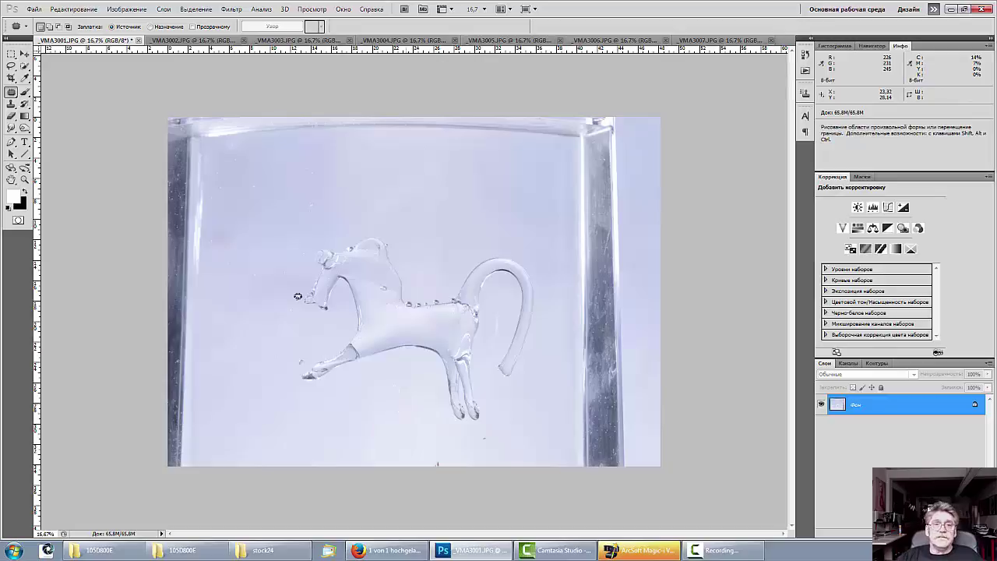
Step: Look through the photos _VMA3002.JPG to _VMA3007.JPG to compare their red ink clouds
{"action": "left_click", "coordinate": [181, 41]}
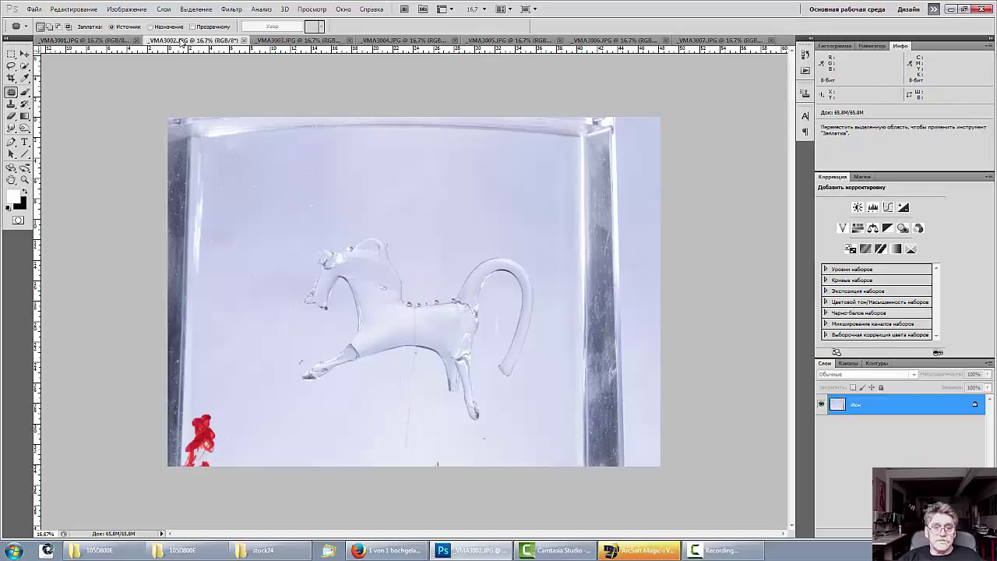
{"action": "left_click", "coordinate": [286, 40]}
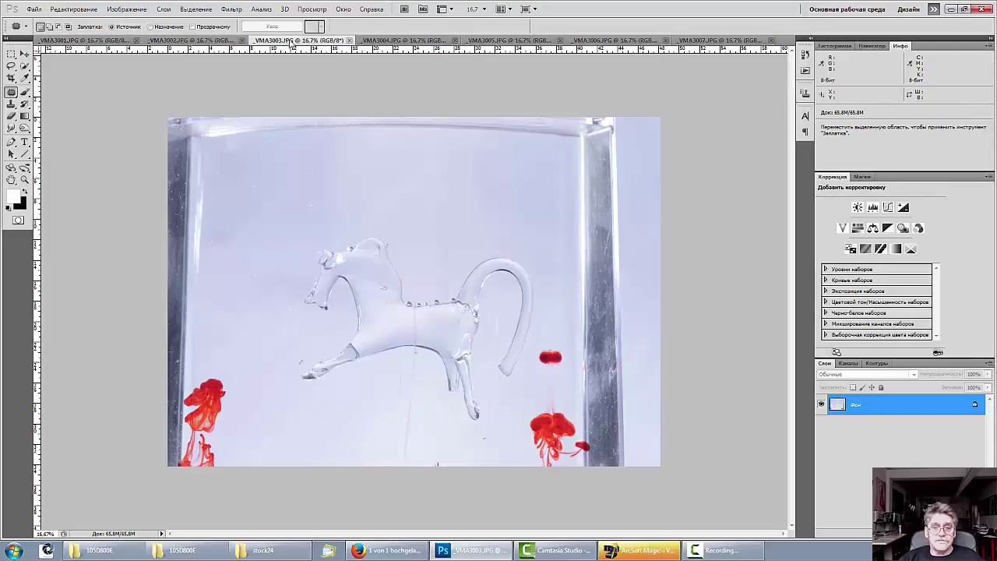
{"action": "left_click", "coordinate": [398, 40]}
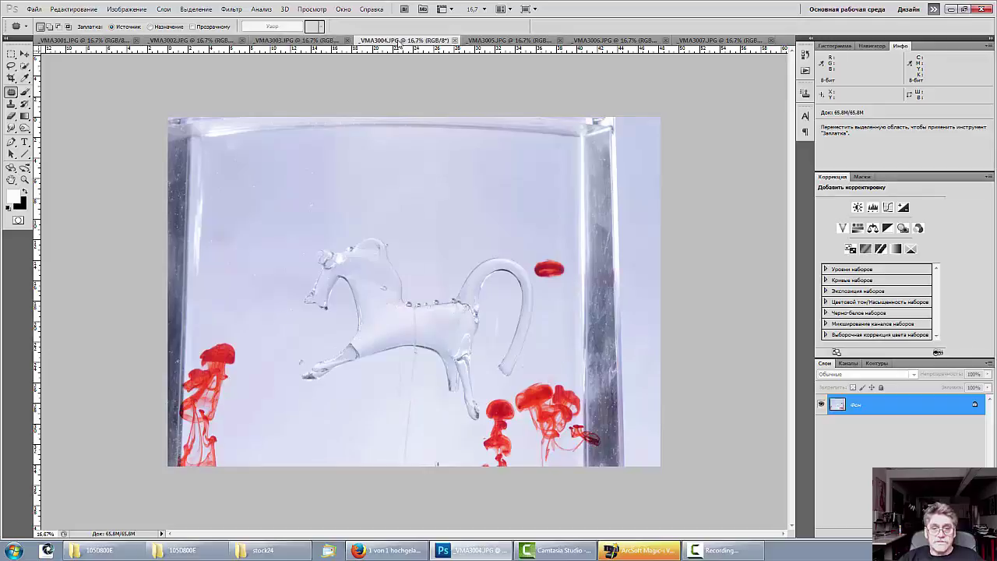
{"action": "left_click", "coordinate": [473, 41]}
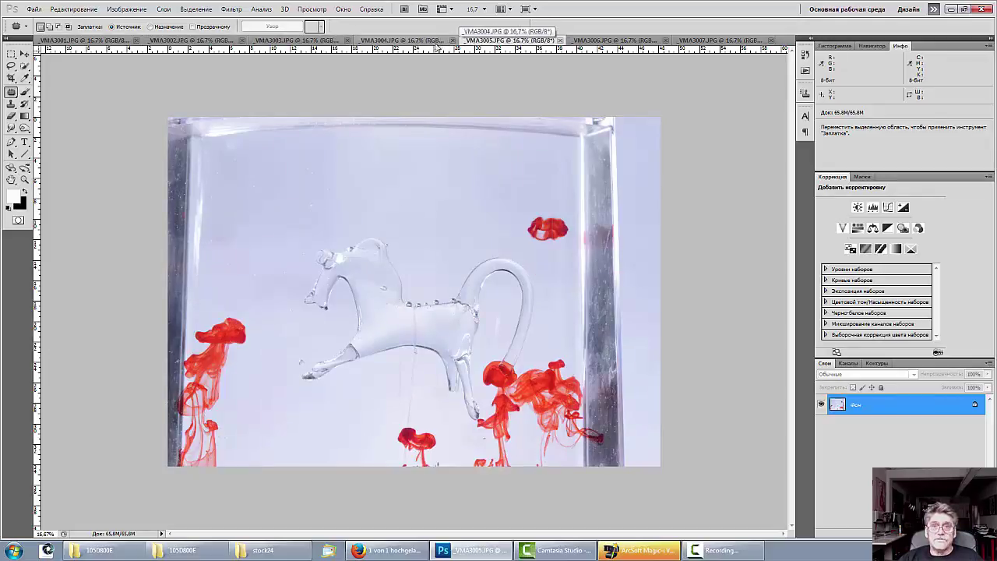
{"action": "left_click", "coordinate": [593, 42]}
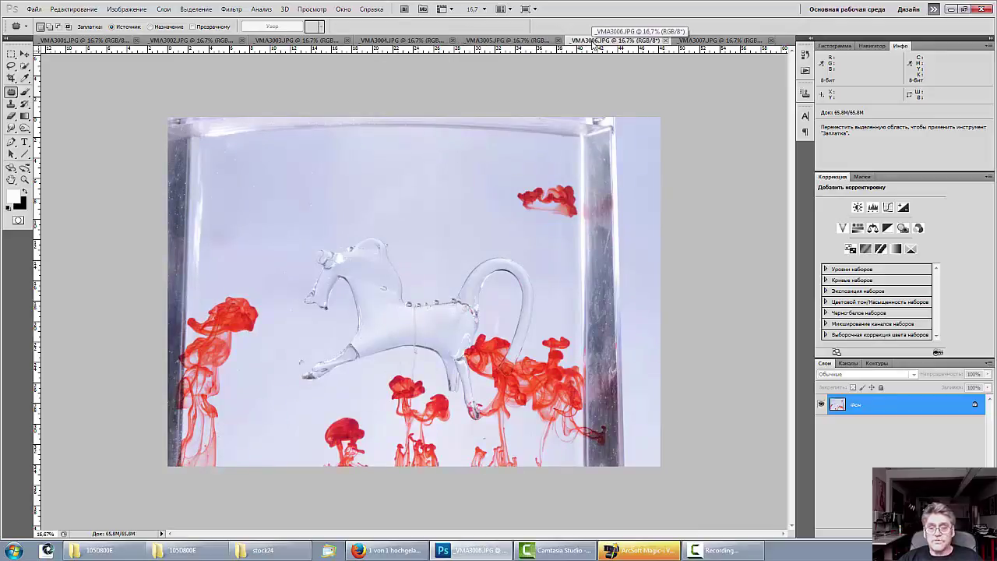
{"action": "left_click", "coordinate": [708, 43]}
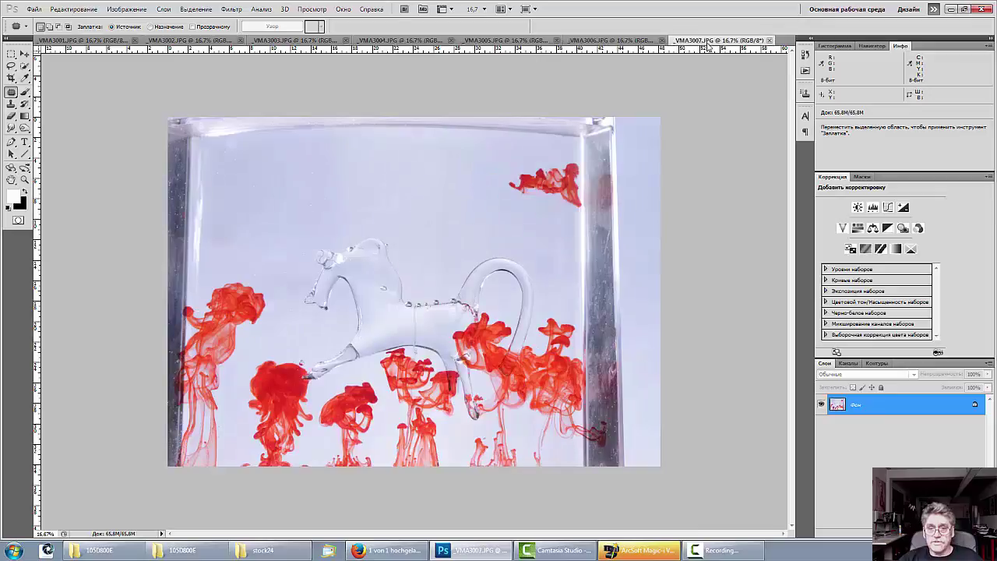
Step: Copy the entire _VMA3006.JPG image and paste it as a new layer into _VMA3001.JPG
{"action": "left_click", "coordinate": [641, 42]}
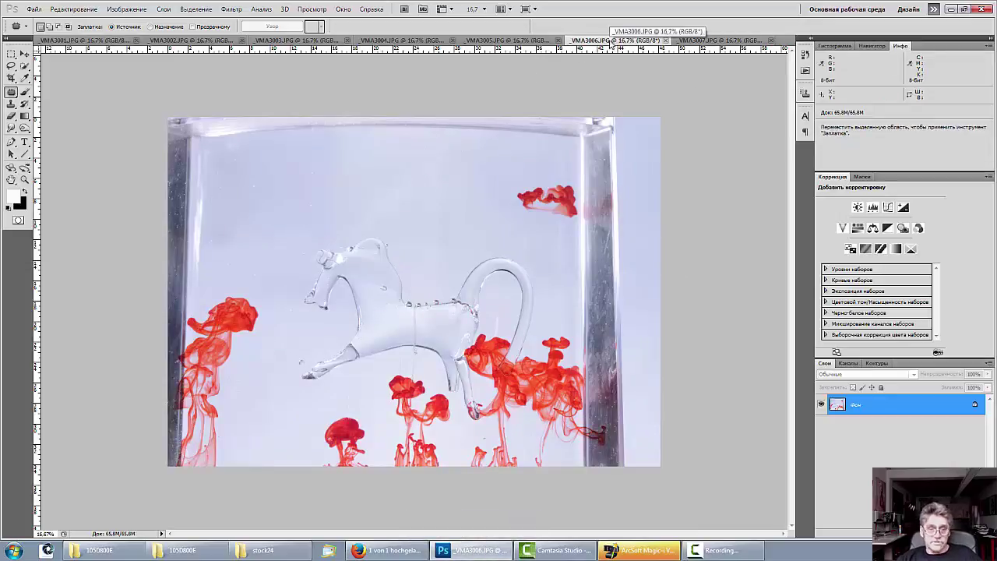
{"action": "key", "text": "ctrl+a"}
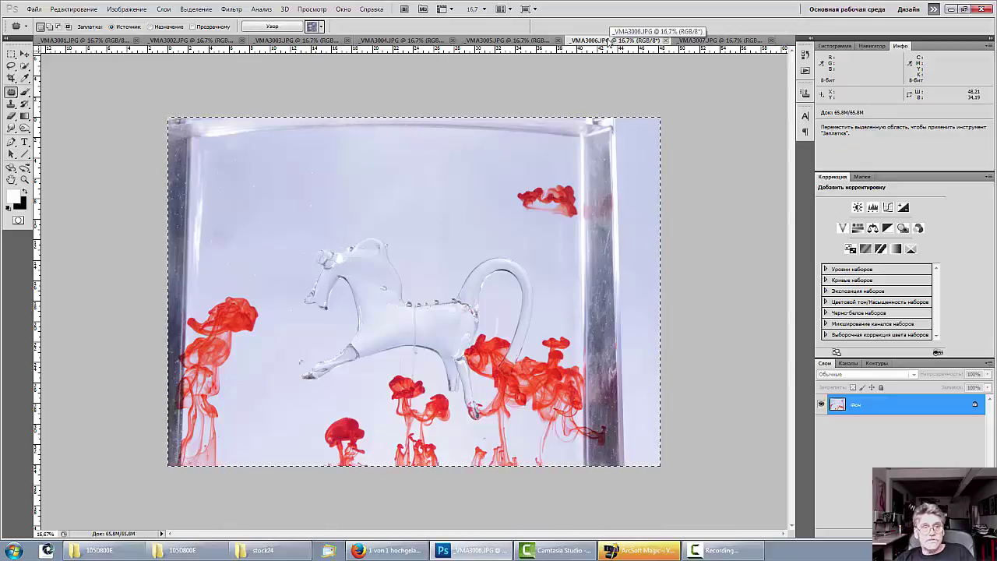
{"action": "left_click", "coordinate": [88, 40]}
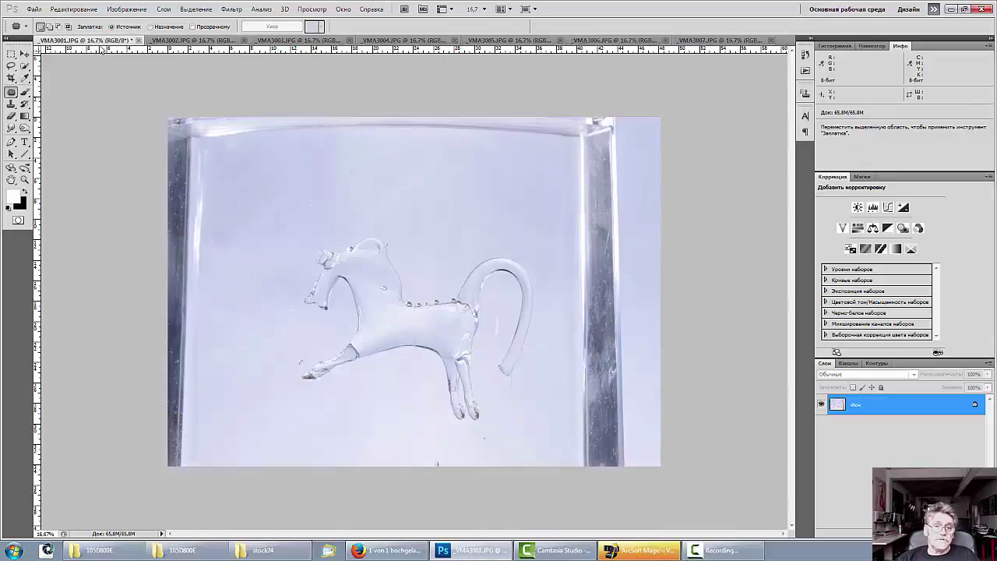
{"action": "key", "text": "ctrl+v"}
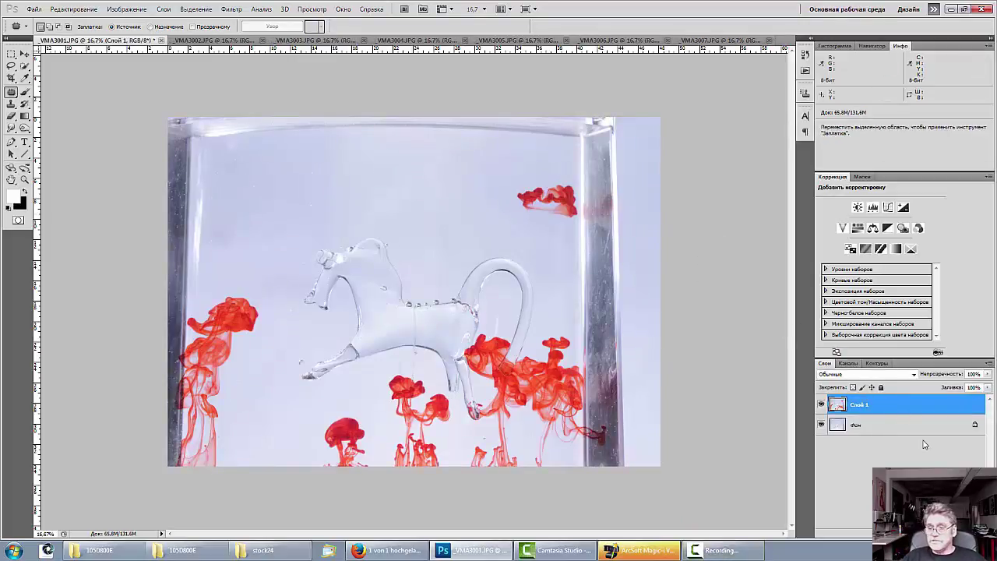
Step: Add a layer mask to the pasted ink layer that reveals the whole layer, and choose the Brush tool
{"action": "left_click", "coordinate": [857, 532]}
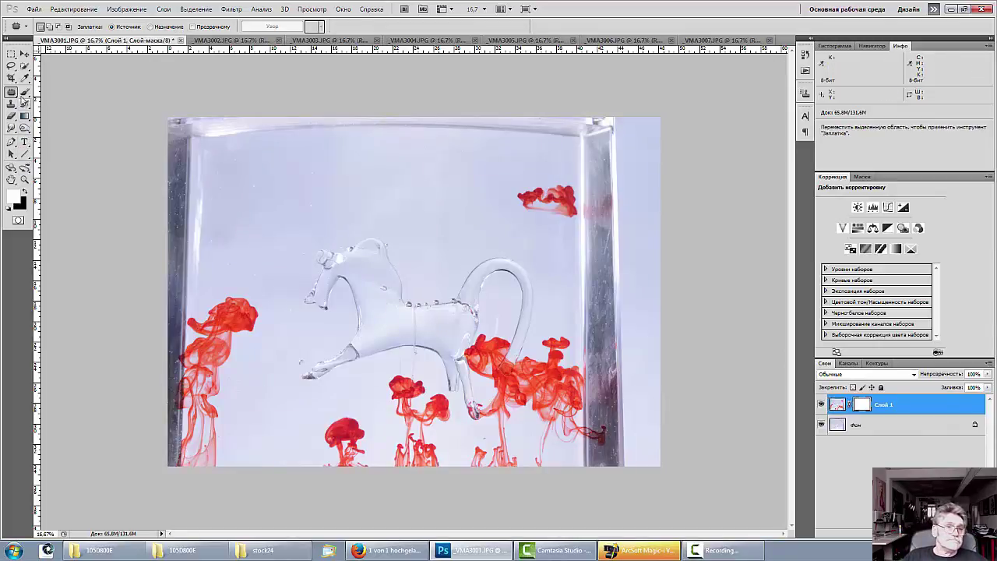
{"action": "left_click", "coordinate": [25, 92]}
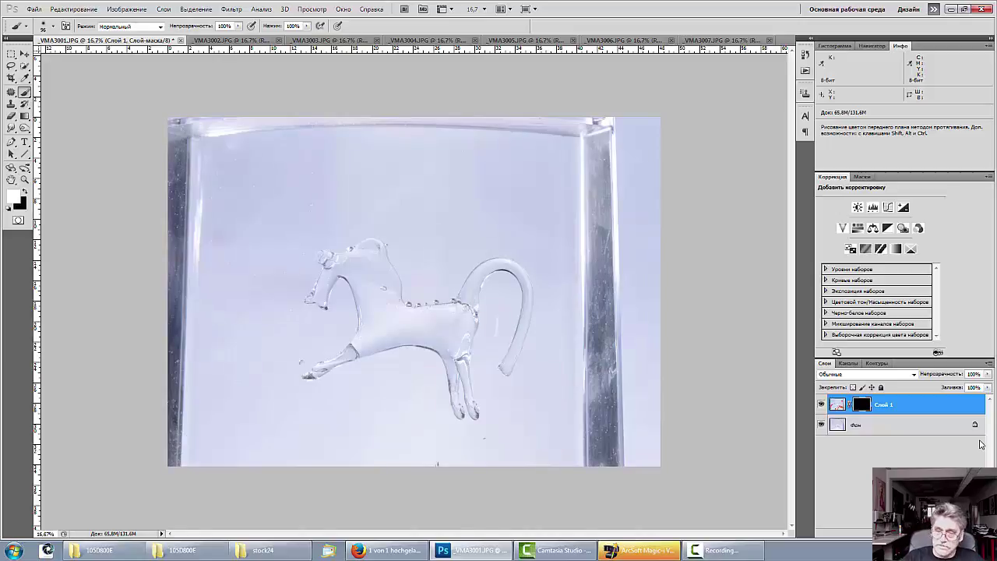
{"action": "key", "text": "ctrl+i"}
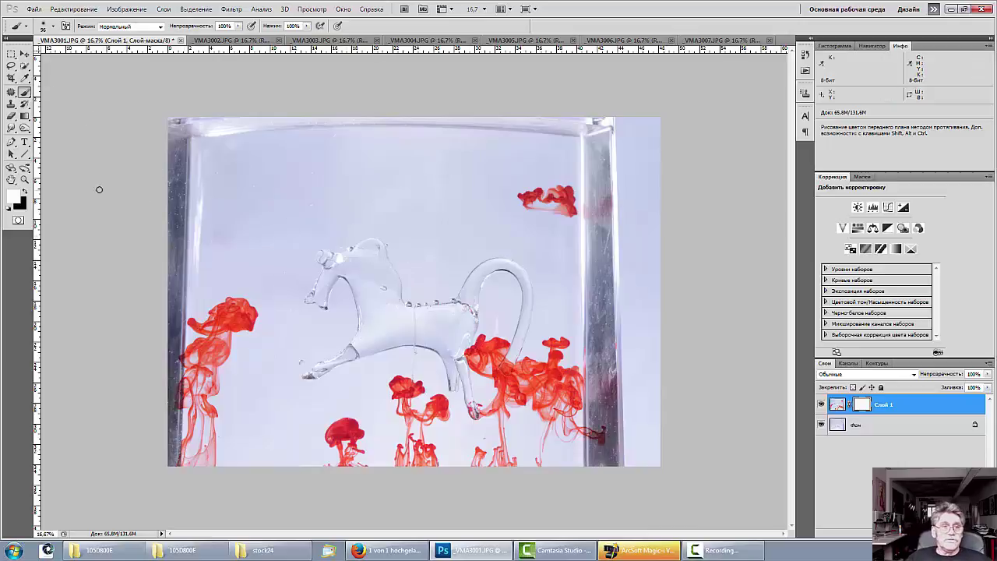
Step: Paint black on the mask with a soft 170 px brush to hide the upper red ink cloud and the thread across the horse
{"action": "left_click", "coordinate": [23, 191]}
{"action": "right_click", "coordinate": [486, 219]}
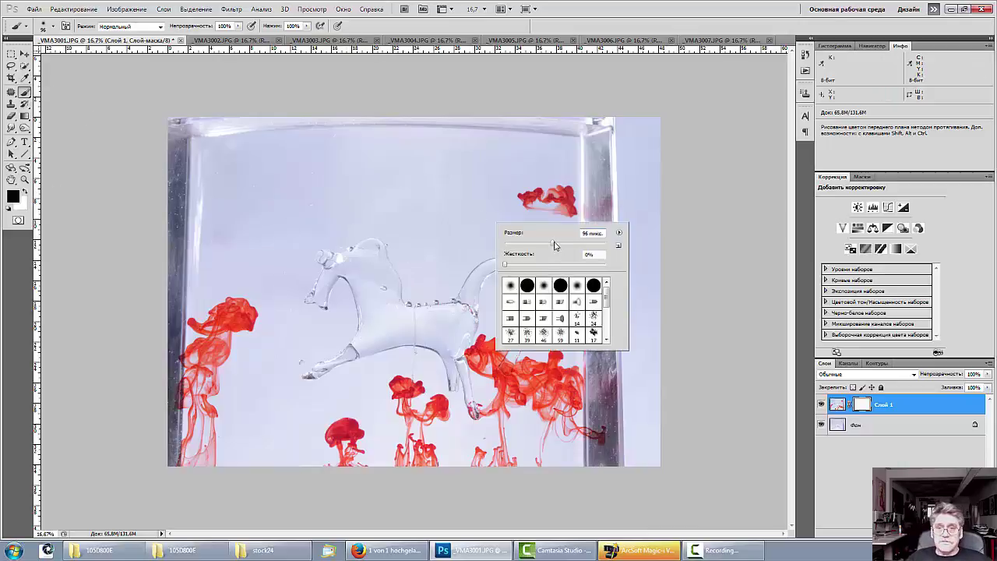
{"action": "left_click", "coordinate": [499, 194]}
{"action": "mouse_move", "coordinate": [518, 193]}
{"action": "left_mouse_down"}
{"action": "mouse_move", "coordinate": [575, 195]}
{"action": "mouse_move", "coordinate": [560, 211]}
{"action": "mouse_move", "coordinate": [521, 201]}
{"action": "left_mouse_up"}
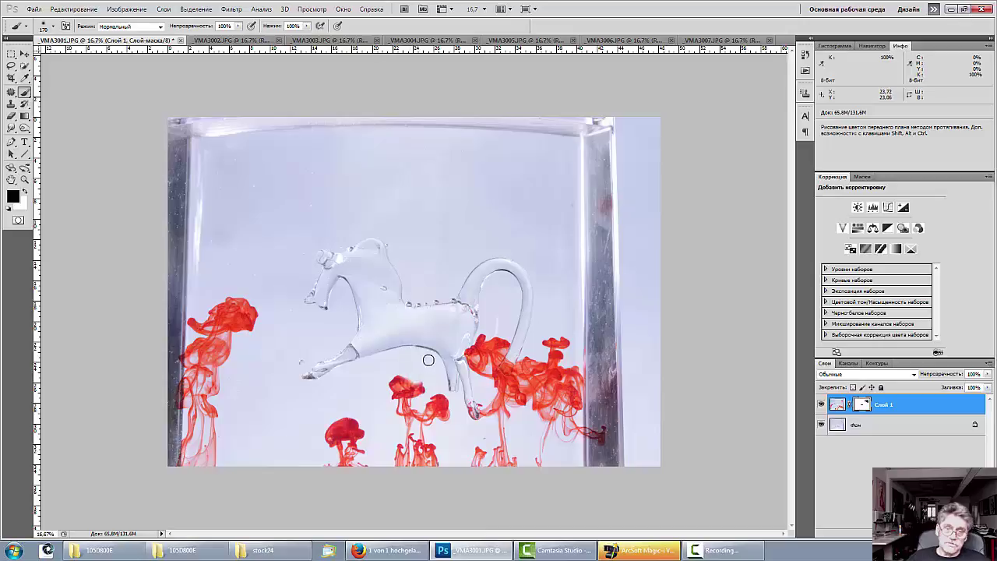
Step: Paint black on the ink layer's mask to hide the red ink covering the horse's hind legs and tail tip
{"action": "left_click", "coordinate": [22, 192]}
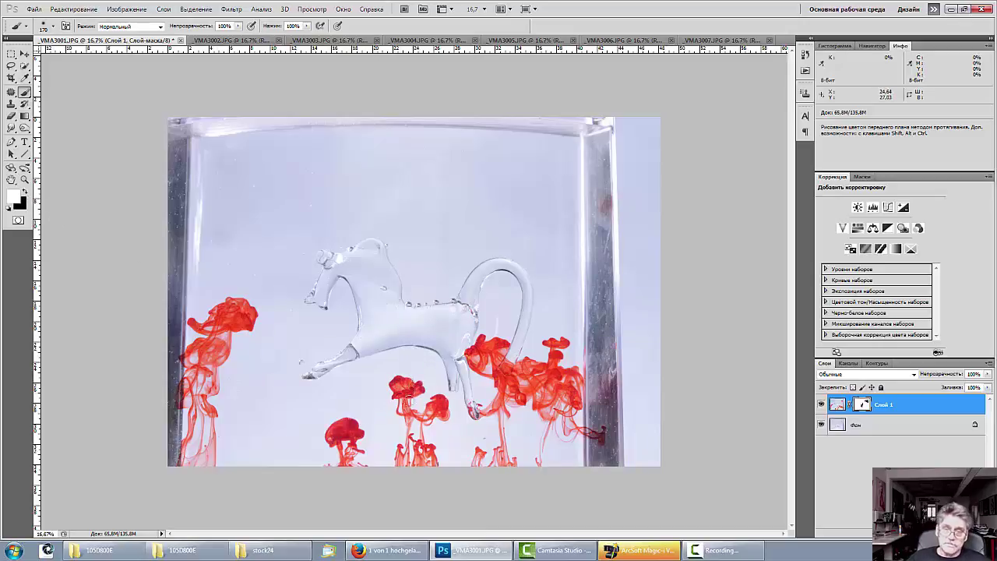
{"action": "left_click", "coordinate": [22, 193]}
{"action": "mouse_move", "coordinate": [462, 364]}
{"action": "left_mouse_down"}
{"action": "mouse_move", "coordinate": [486, 324]}
{"action": "mouse_move", "coordinate": [500, 364]}
{"action": "mouse_move", "coordinate": [484, 378]}
{"action": "mouse_move", "coordinate": [497, 382]}
{"action": "mouse_move", "coordinate": [526, 356]}
{"action": "mouse_move", "coordinate": [505, 381]}
{"action": "mouse_move", "coordinate": [525, 367]}
{"action": "mouse_move", "coordinate": [490, 384]}
{"action": "mouse_move", "coordinate": [488, 411]}
{"action": "mouse_move", "coordinate": [461, 403]}
{"action": "left_mouse_up"}
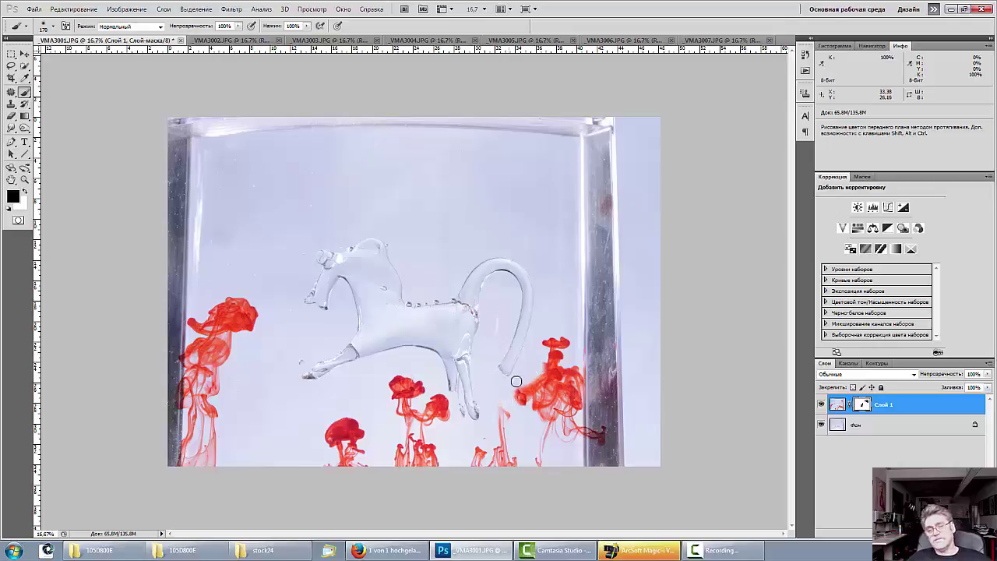
{"action": "left_click_drag", "start_coordinate": [525, 389], "coordinate": [507, 408]}
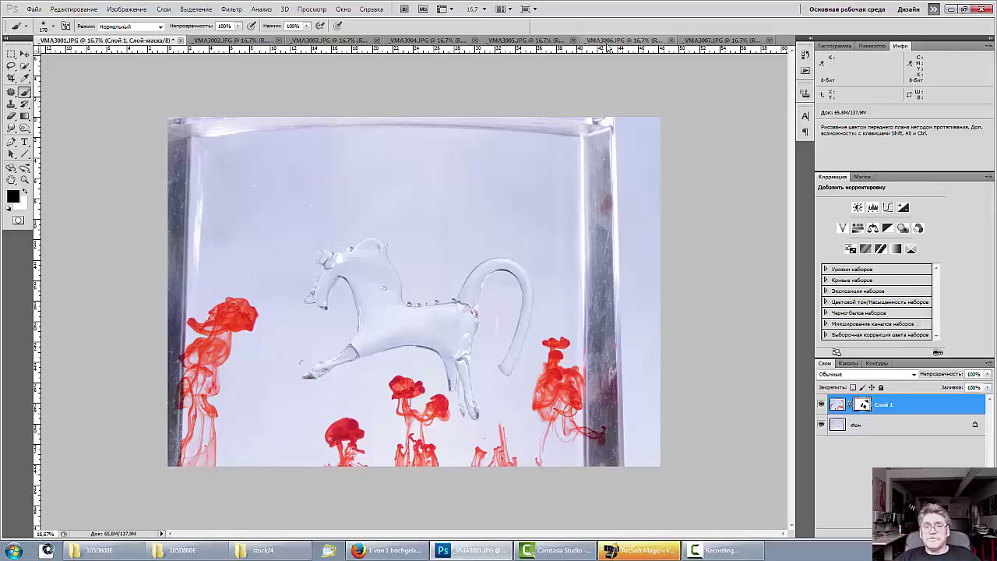
Step: Copy the ink cloud below the horse's front hoof from _VMA3007.JPG with a rectangular selection and paste it into _VMA3001.JPG
{"action": "left_click", "coordinate": [609, 41]}
{"action": "left_click", "coordinate": [698, 42]}
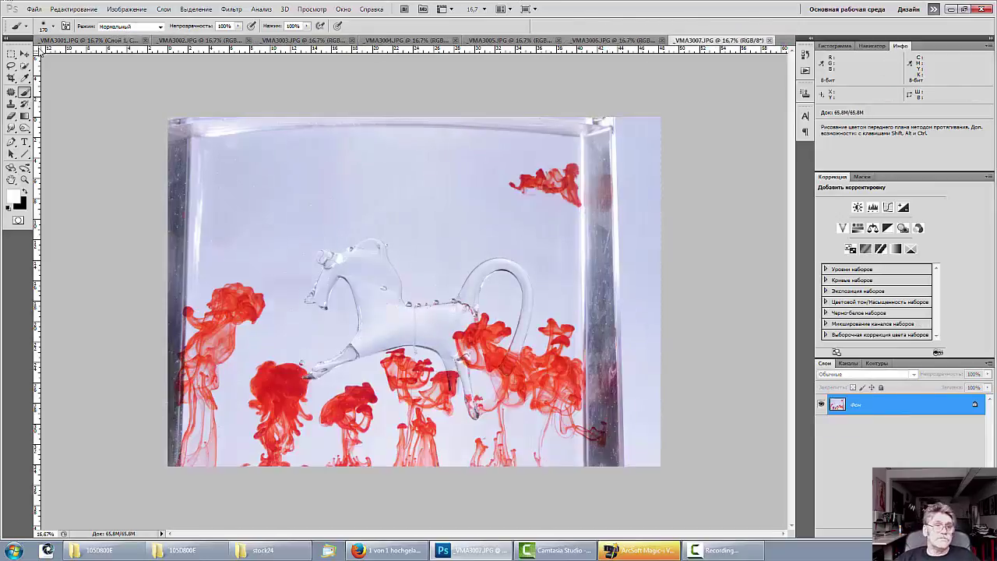
{"action": "left_click", "coordinate": [12, 54]}
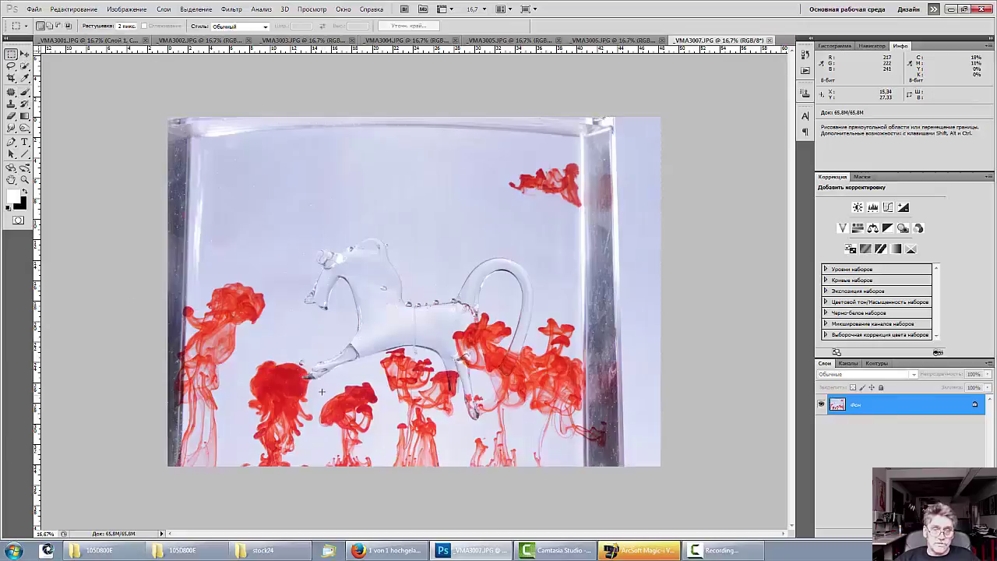
{"action": "left_click_drag", "start_coordinate": [316, 385], "coordinate": [383, 468]}
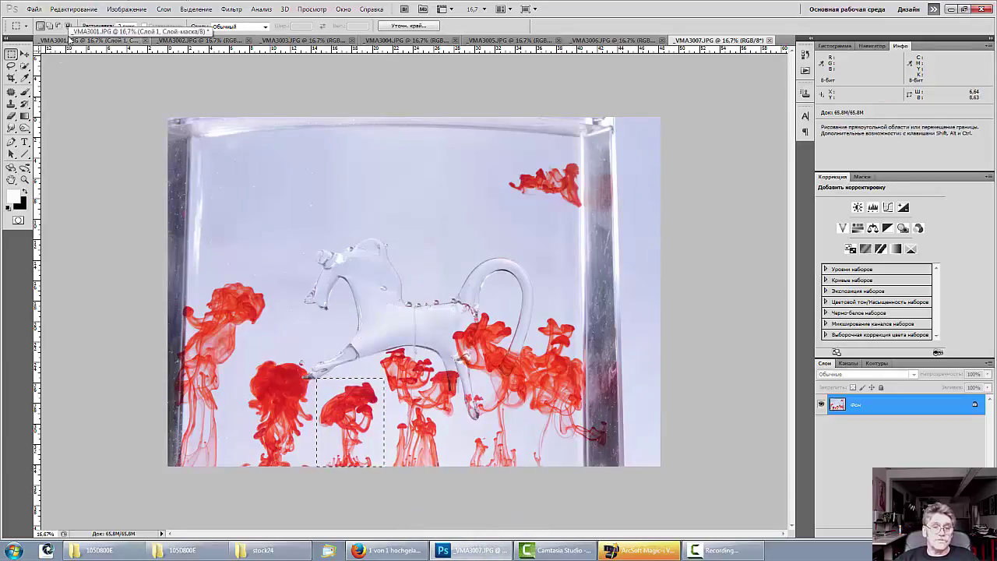
{"action": "left_click", "coordinate": [72, 39]}
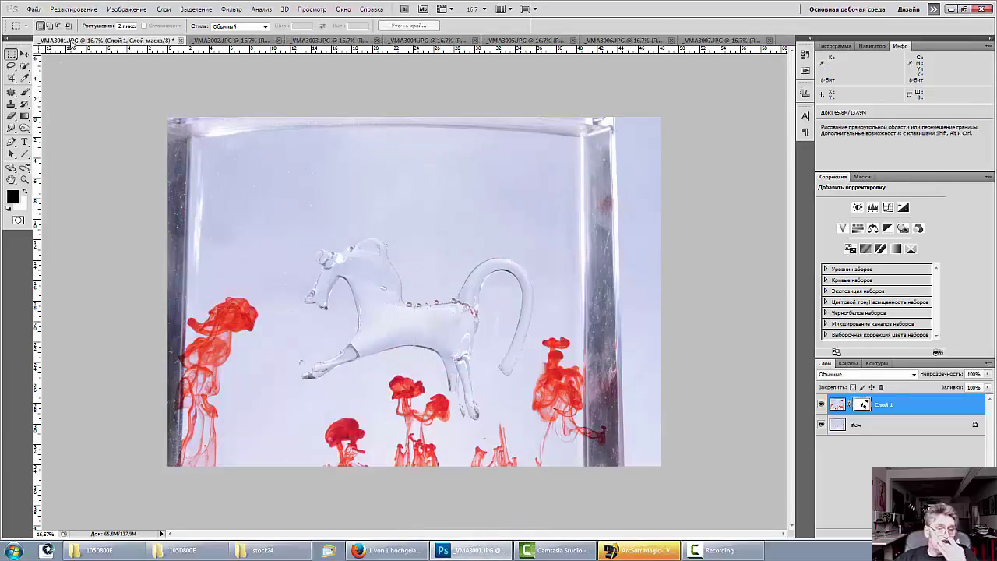
{"action": "key", "text": "ctrl+v"}
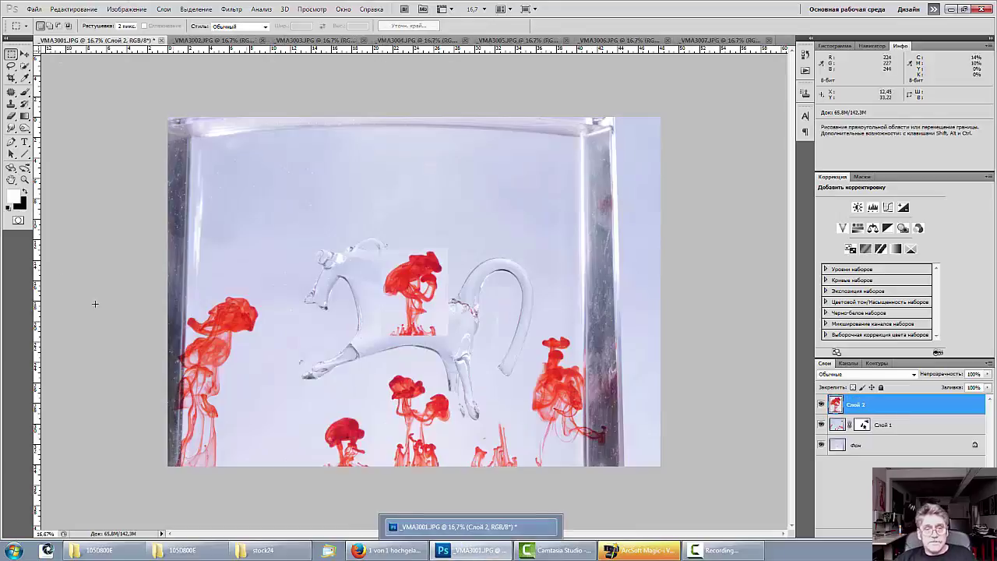
Step: Move the pasted ink cloud below the horse's front hoof and set its layer's blending mode to Darken (Затемнение)
{"action": "key", "text": "v"}
{"action": "mouse_move", "coordinate": [427, 292]}
{"action": "left_mouse_down"}
{"action": "mouse_move", "coordinate": [326, 393]}
{"action": "mouse_move", "coordinate": [311, 429]}
{"action": "mouse_move", "coordinate": [351, 424]}
{"action": "left_mouse_up"}
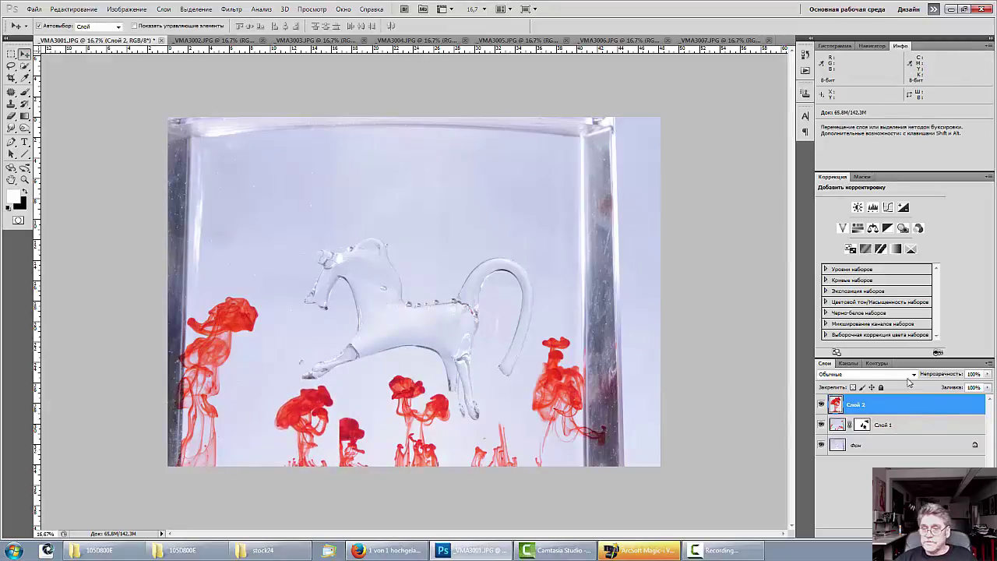
{"action": "left_click", "coordinate": [857, 379]}
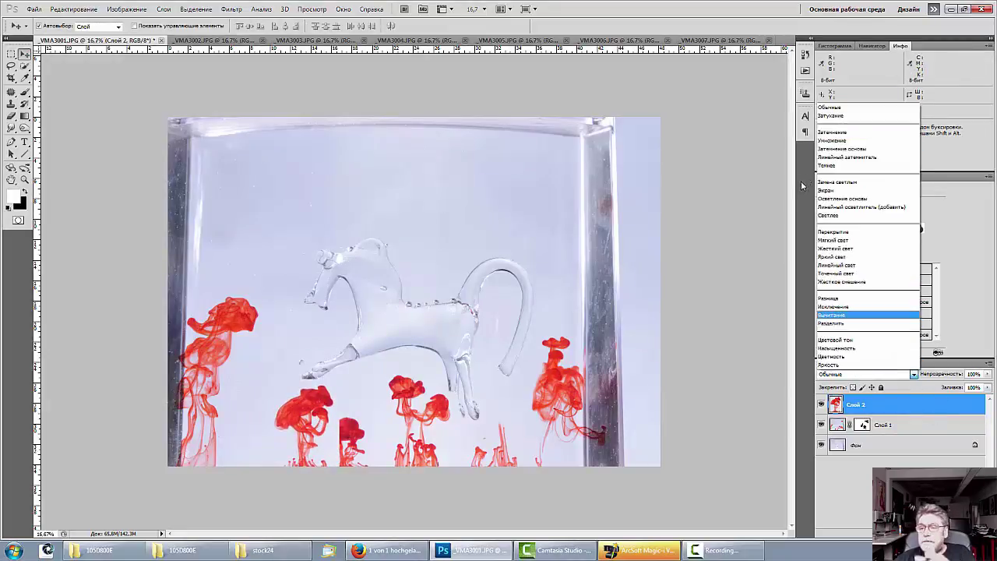
{"action": "left_click", "coordinate": [828, 149]}
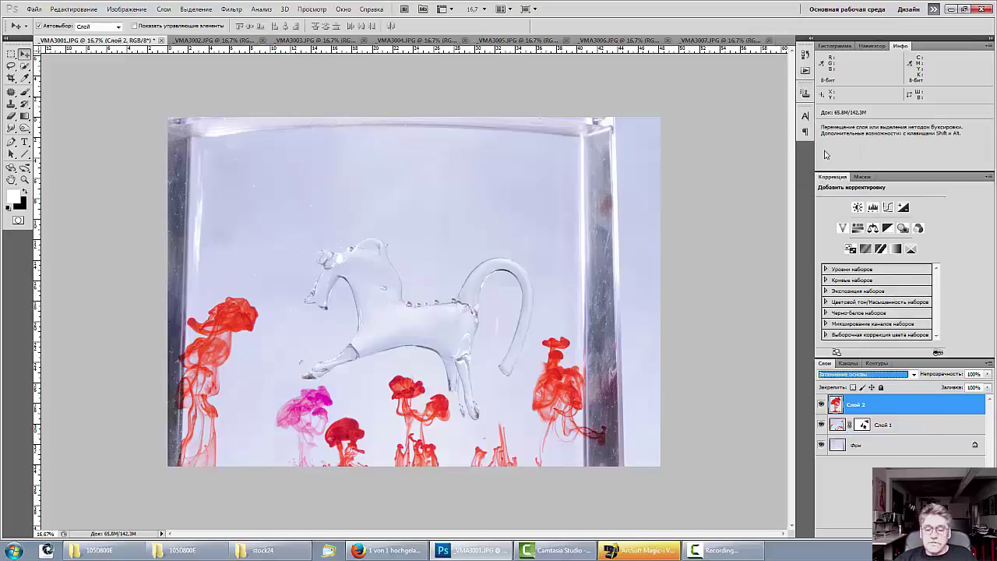
{"action": "left_click", "coordinate": [860, 379]}
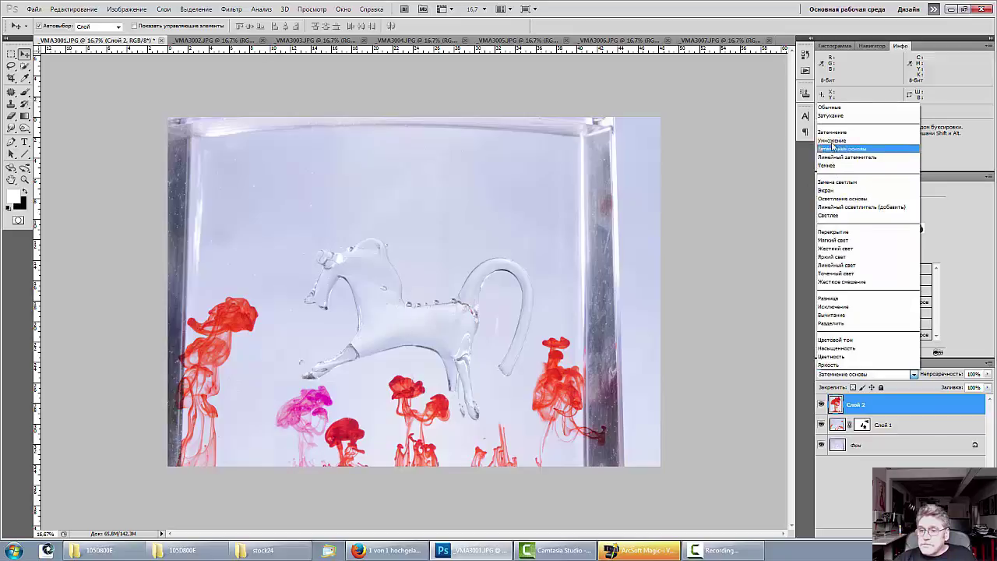
{"action": "left_click", "coordinate": [832, 133]}
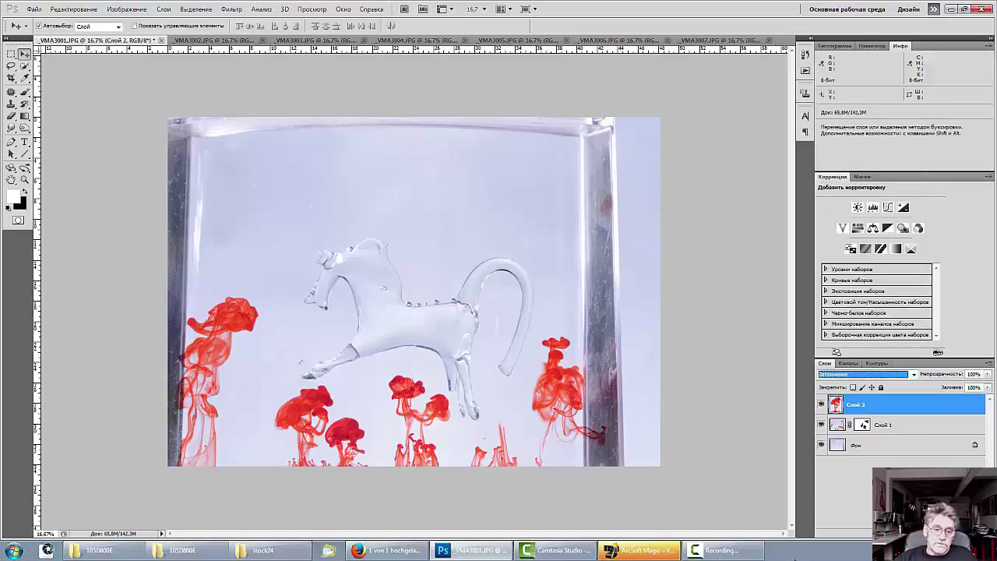
Step: Examine up close how the pasted ink cloud blends with the neighbouring clouds and background
{"action": "key", "text": "ctrl+plus"}
{"action": "key", "text": "ctrl+plus"}
{"action": "key", "text": "ctrl+plus"}
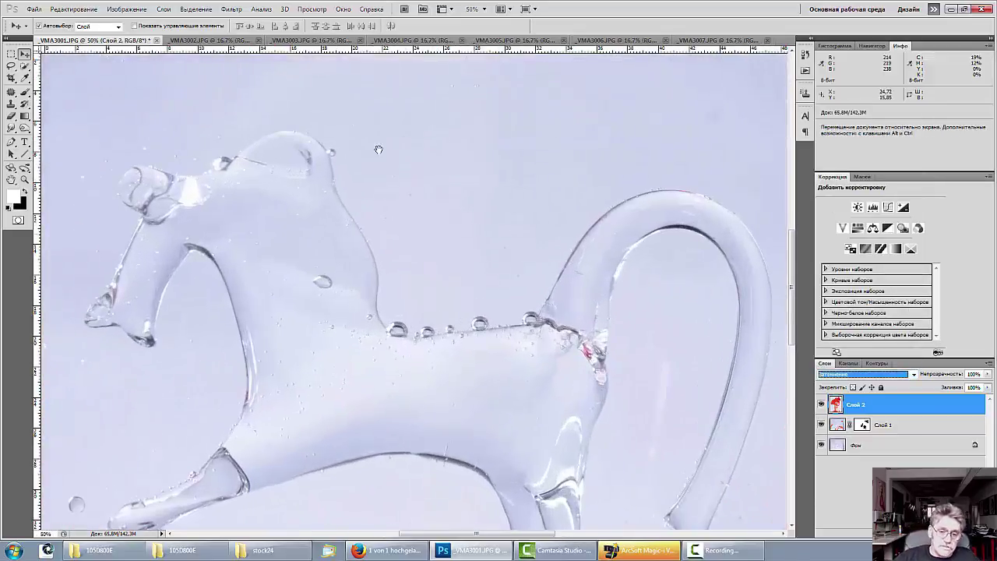
{"action": "left_click_drag", "start_coordinate": [307, 253], "coordinate": [402, 45]}
{"action": "key", "text": "ctrl+minus"}
{"action": "key", "text": "ctrl+minus"}
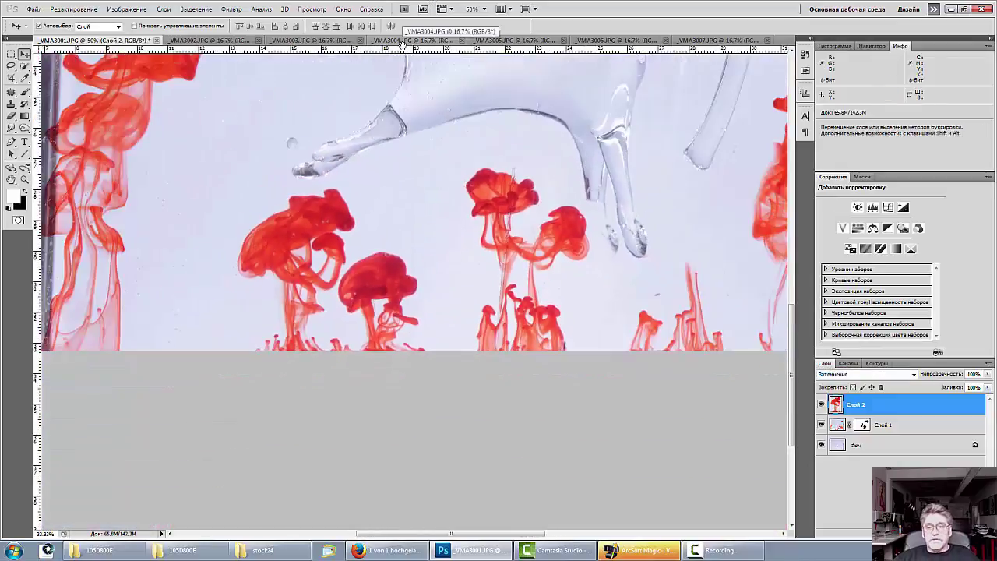
{"action": "key", "text": "ctrl+minus"}
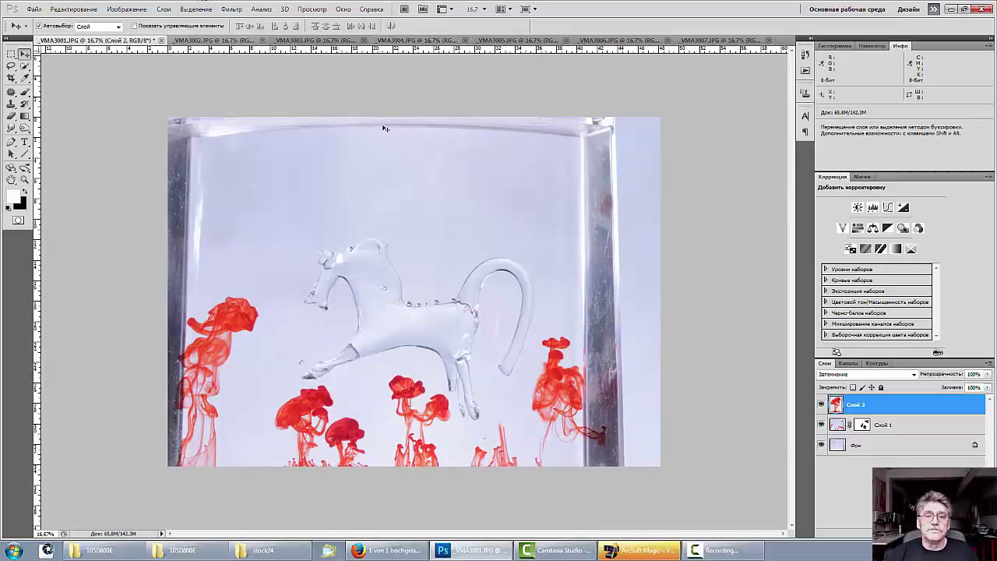
Step: Look through the photos _VMA3007.JPG to _VMA3003.JPG for further usable ink clouds and return to _VMA3001.JPG
{"action": "left_click", "coordinate": [612, 40]}
{"action": "left_click", "coordinate": [720, 39]}
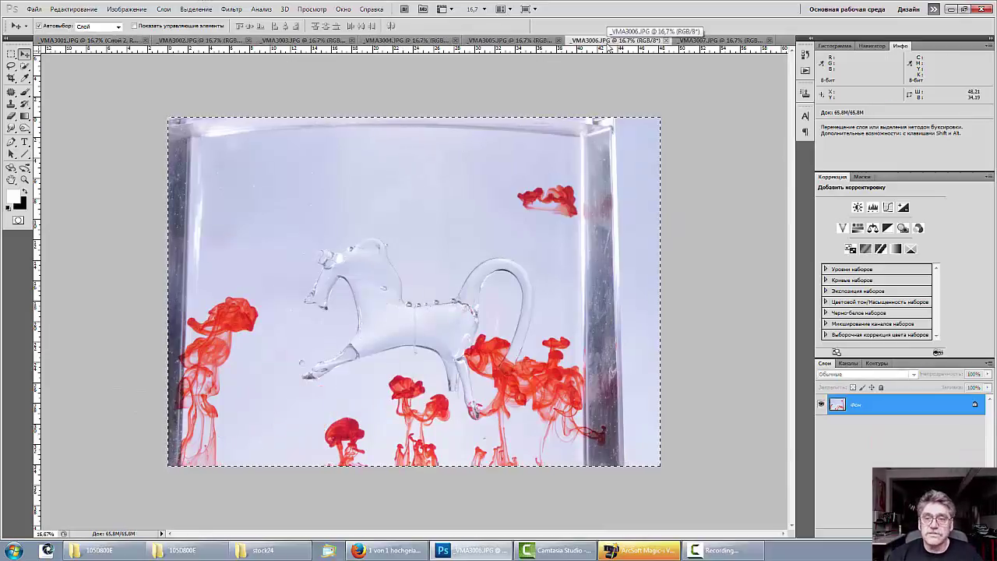
{"action": "left_click", "coordinate": [504, 40]}
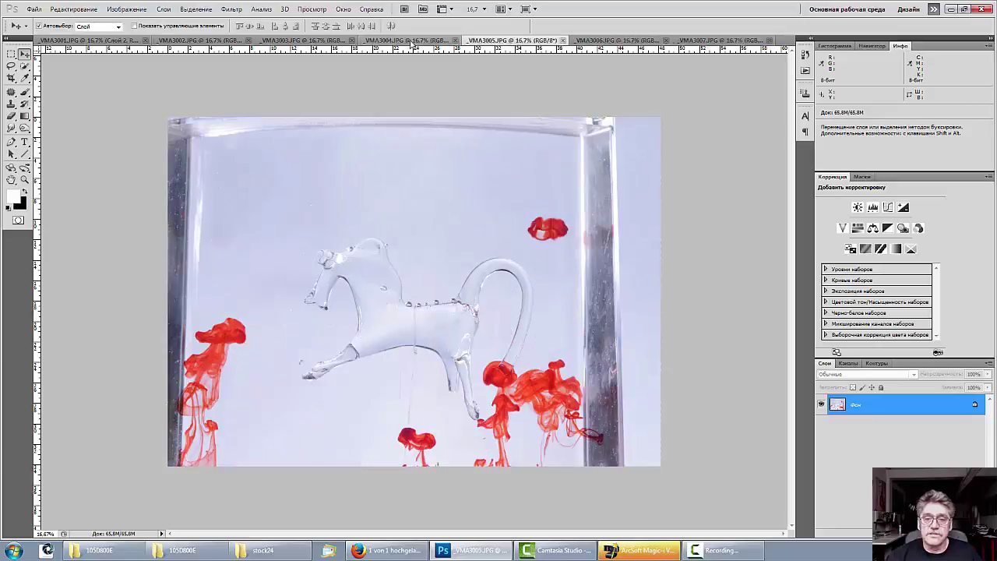
{"action": "left_click", "coordinate": [385, 41]}
{"action": "left_click", "coordinate": [311, 40]}
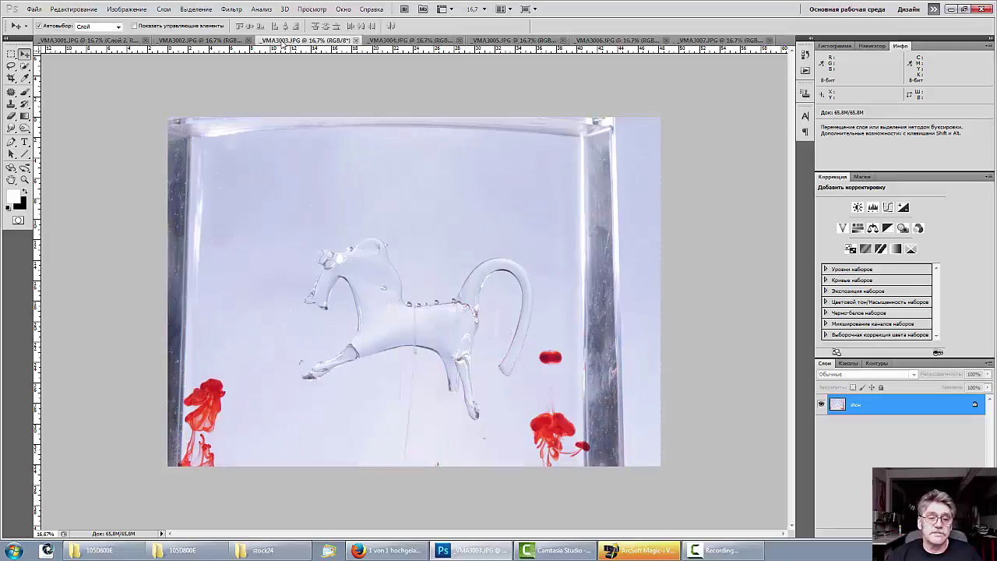
{"action": "left_click", "coordinate": [97, 40]}
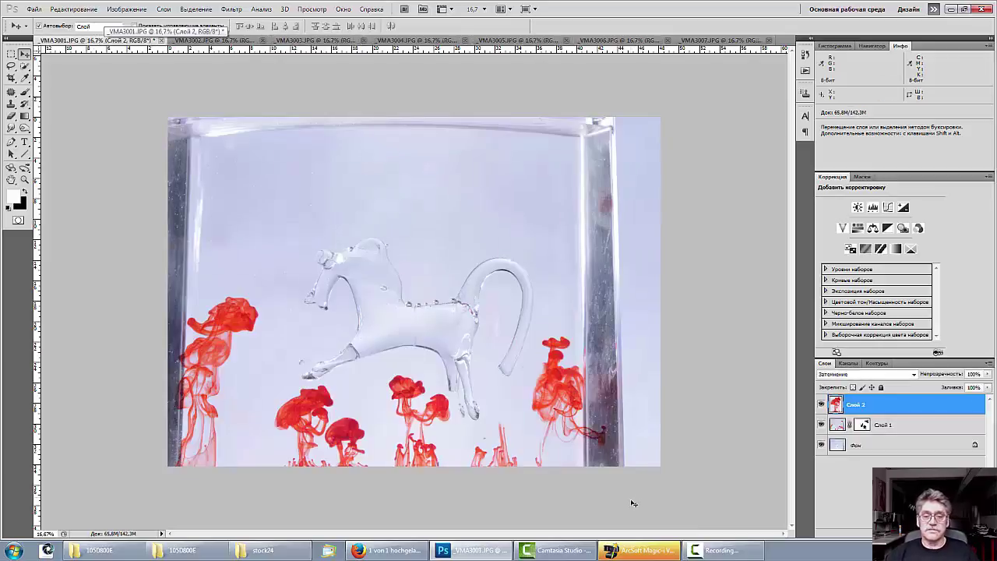
Step: Paint black on the mask of layer Слой 1 with the Brush tool to restore the horse's hind legs
{"action": "left_click", "coordinate": [887, 426]}
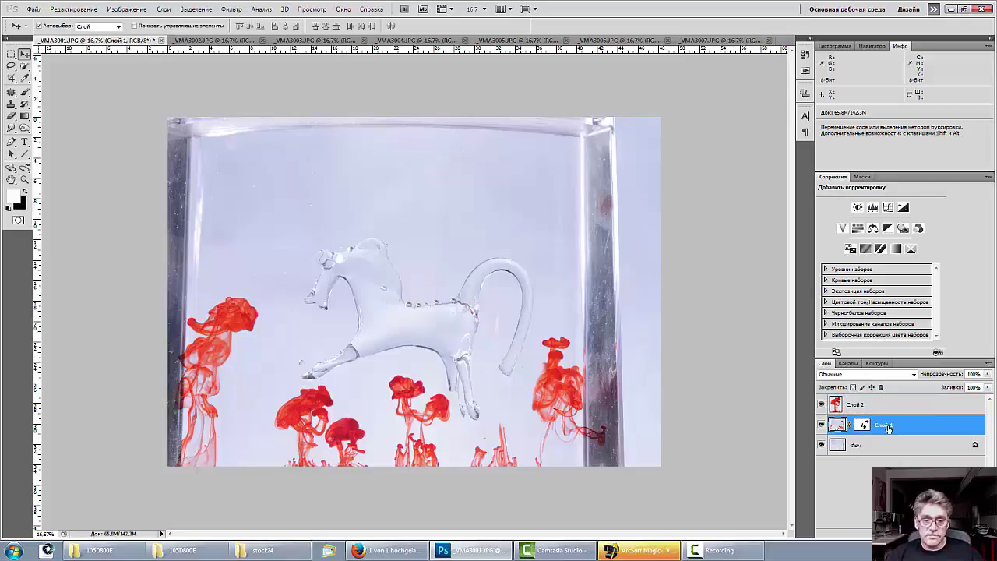
{"action": "left_click", "coordinate": [24, 91]}
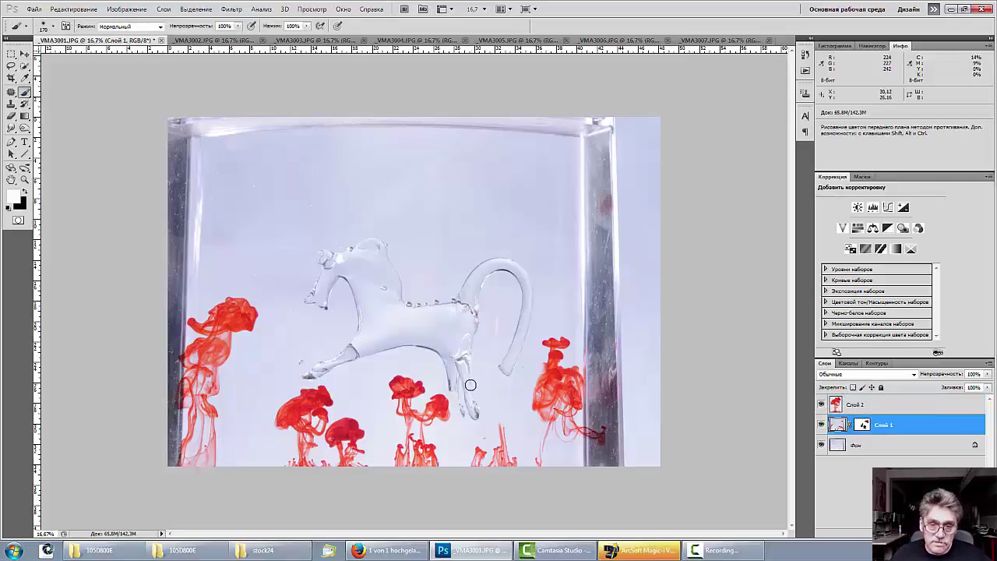
{"action": "left_click", "coordinate": [862, 424]}
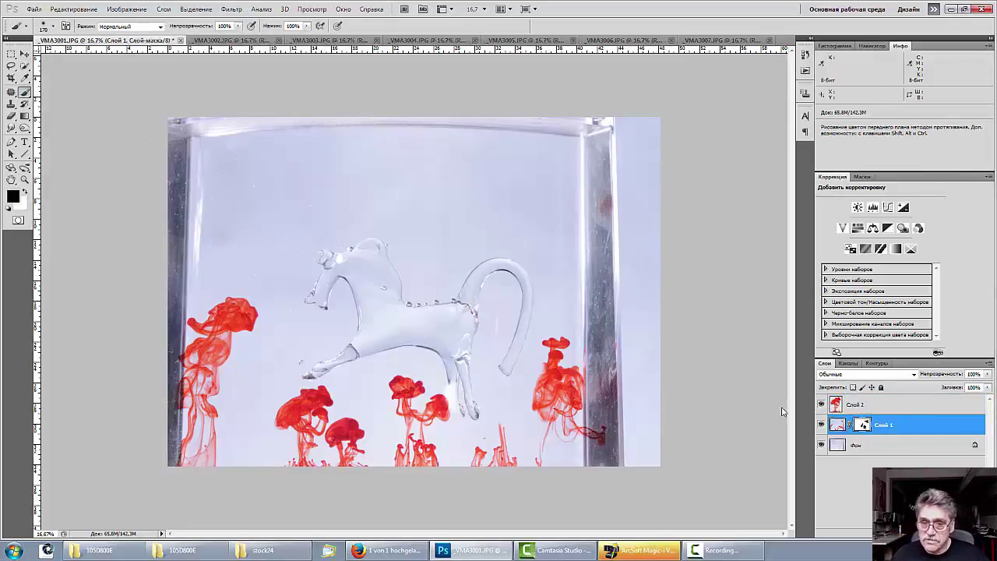
{"action": "key", "text": "alt+bracketright"}
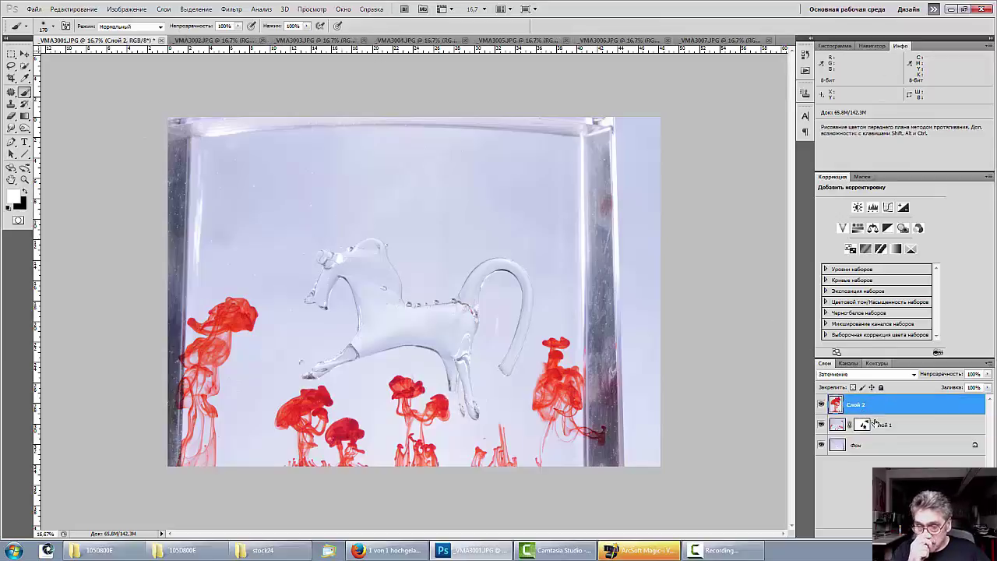
{"action": "key", "text": "alt+bracketleft"}
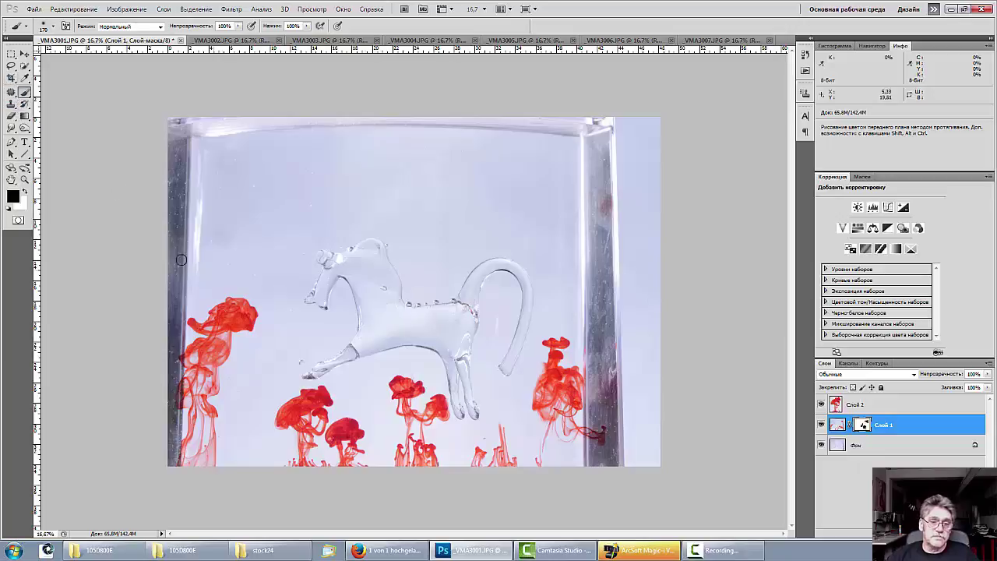
Step: Crop the image to the area inside the tank's side walls, keeping the horse and the ink clouds
{"action": "left_click", "coordinate": [12, 78]}
{"action": "mouse_move", "coordinate": [188, 154]}
{"action": "left_mouse_down"}
{"action": "mouse_move", "coordinate": [283, 366]}
{"action": "mouse_move", "coordinate": [547, 464]}
{"action": "mouse_move", "coordinate": [579, 462]}
{"action": "left_mouse_up"}
{"action": "double_click", "coordinate": [414, 304]}
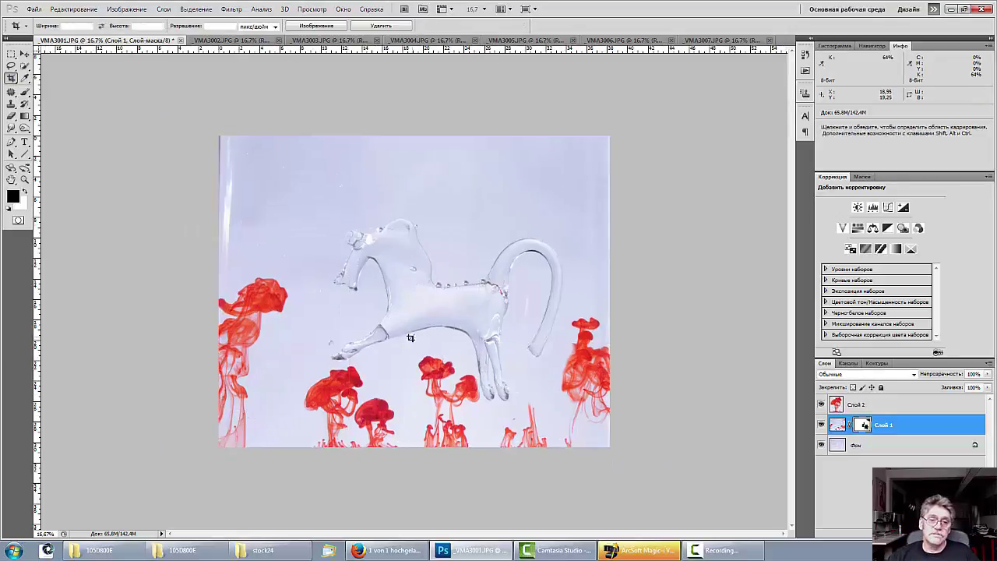
Step: Select a rectangular background strip beside the left glass edge above the ink, and stamp all visible layers into a new top layer
{"action": "left_click", "coordinate": [11, 55]}
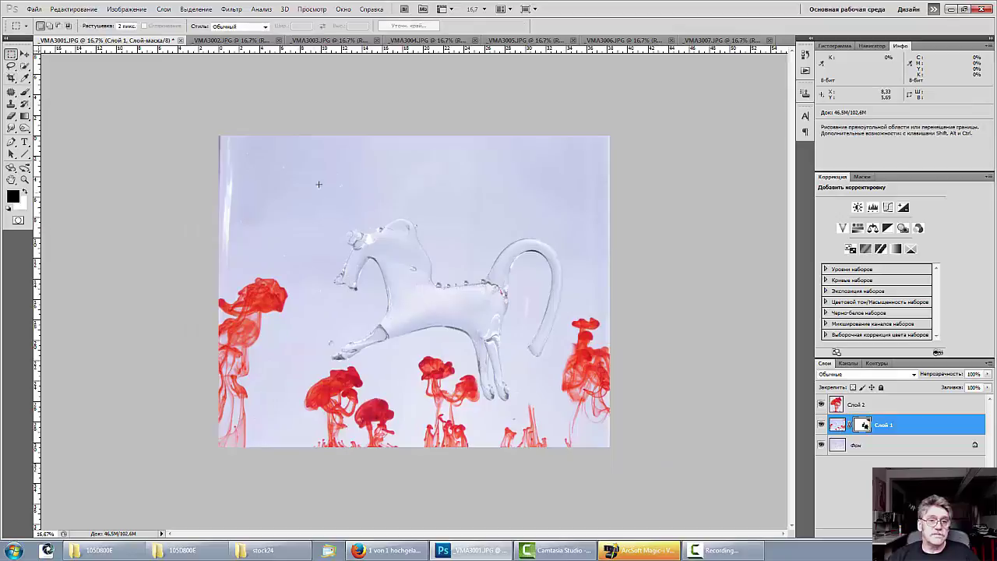
{"action": "left_click_drag", "start_coordinate": [237, 136], "coordinate": [287, 274]}
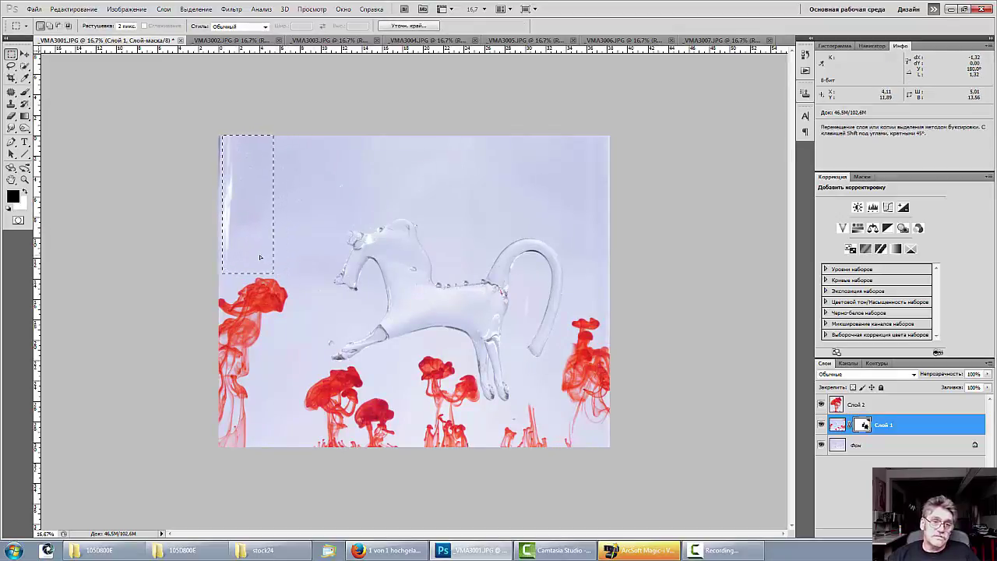
{"action": "left_click", "coordinate": [876, 408]}
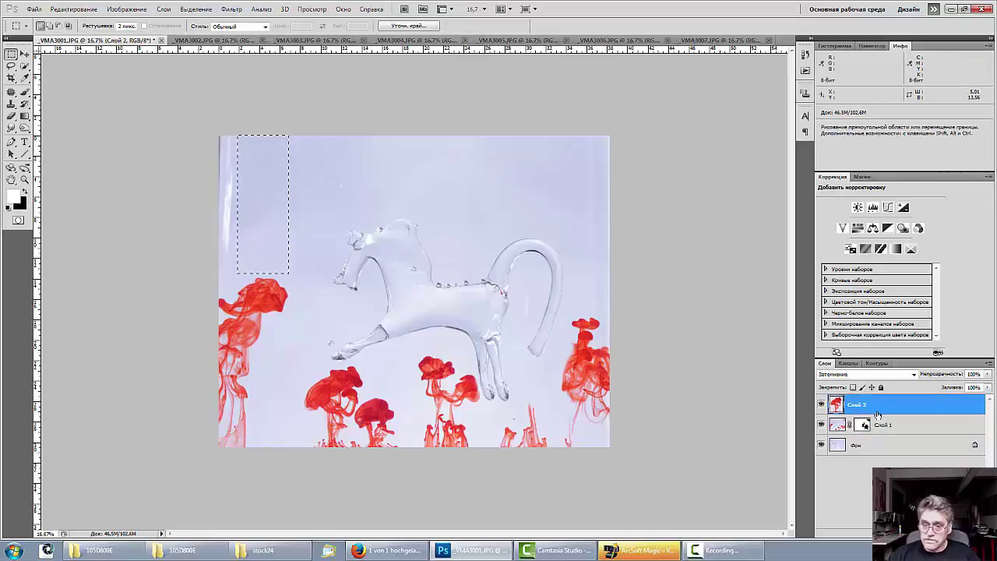
{"action": "key", "text": "ctrl+shift"}
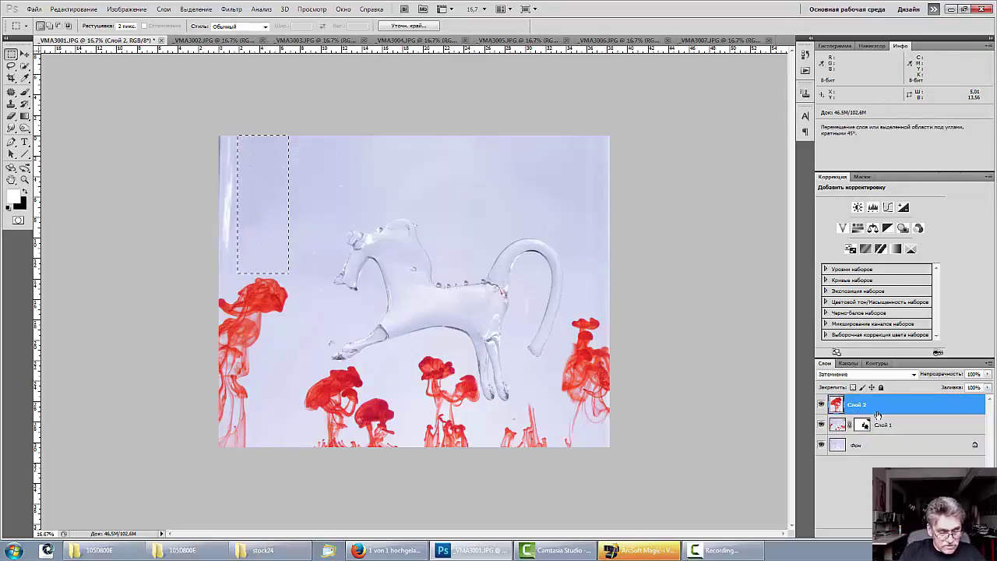
{"action": "key", "text": "ctrl+shift+alt+e"}
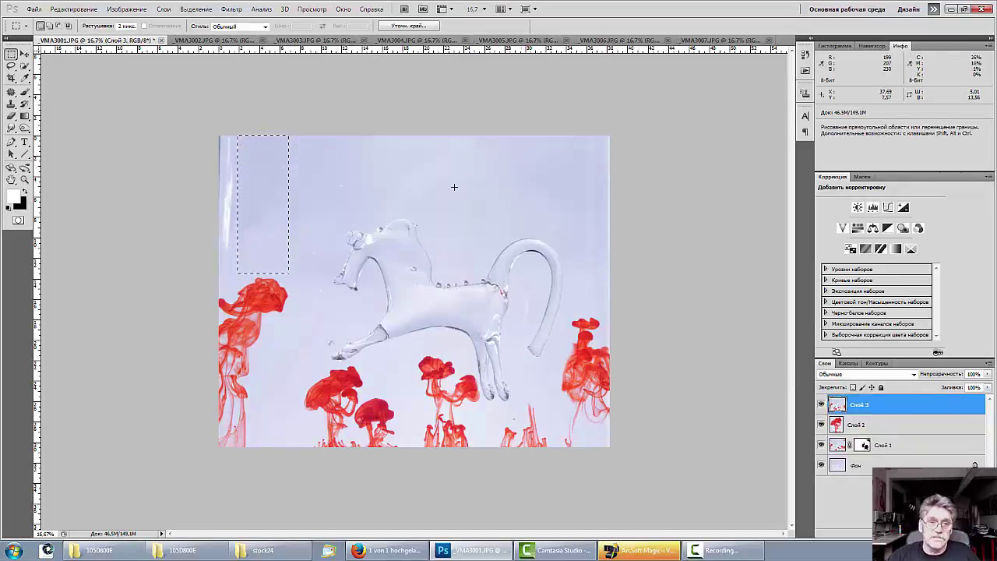
Step: Cover the glass edges along the upper left and right sides of the picture with strips of clean background
{"action": "left_click_drag", "start_coordinate": [256, 260], "coordinate": [237, 260]}
{"action": "left_click", "coordinate": [493, 458]}
{"action": "left_click_drag", "start_coordinate": [557, 136], "coordinate": [584, 261]}
{"action": "left_click", "coordinate": [509, 187]}
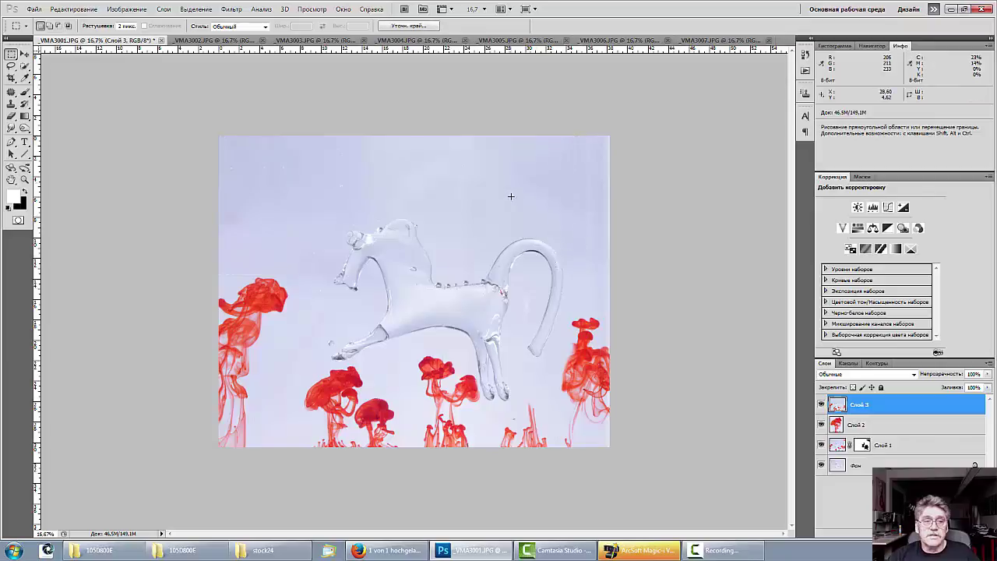
Step: Patch an elongated speckled area of the background to the upper left of the horse with clean background beside it
{"action": "left_click", "coordinate": [11, 91]}
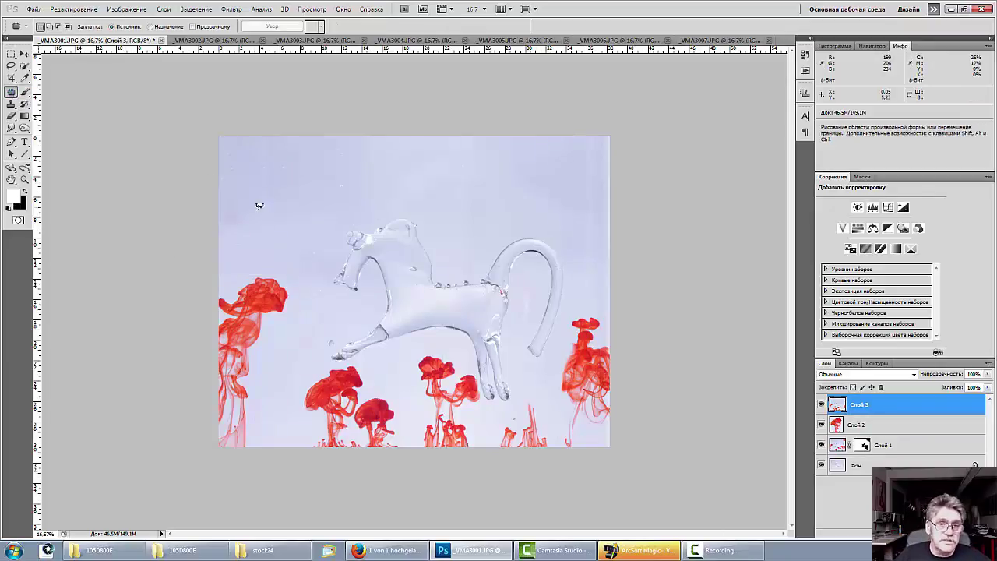
{"action": "mouse_move", "coordinate": [256, 222]}
{"action": "left_mouse_down"}
{"action": "mouse_move", "coordinate": [257, 168]}
{"action": "mouse_move", "coordinate": [310, 161]}
{"action": "left_mouse_up"}
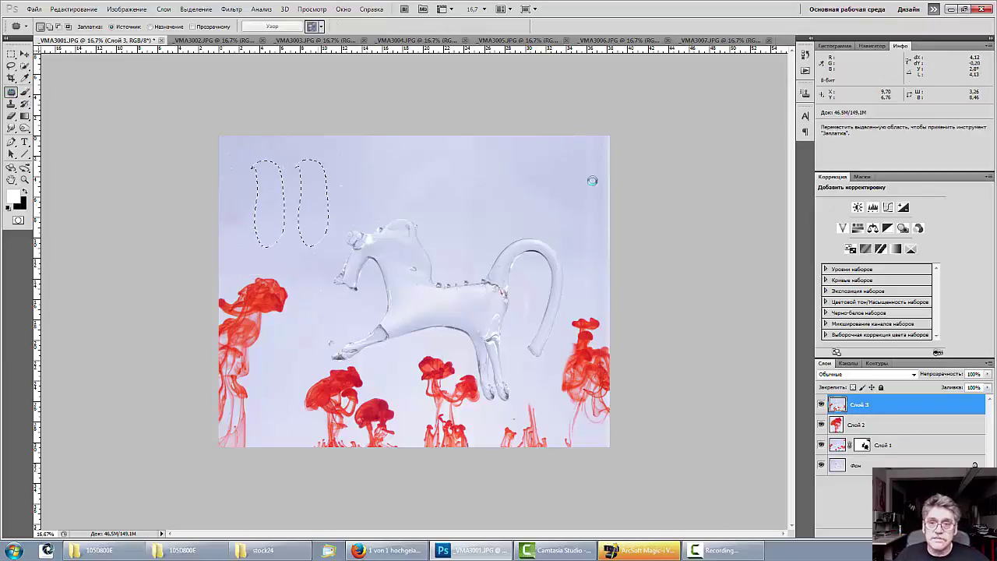
{"action": "left_click", "coordinate": [531, 207]}
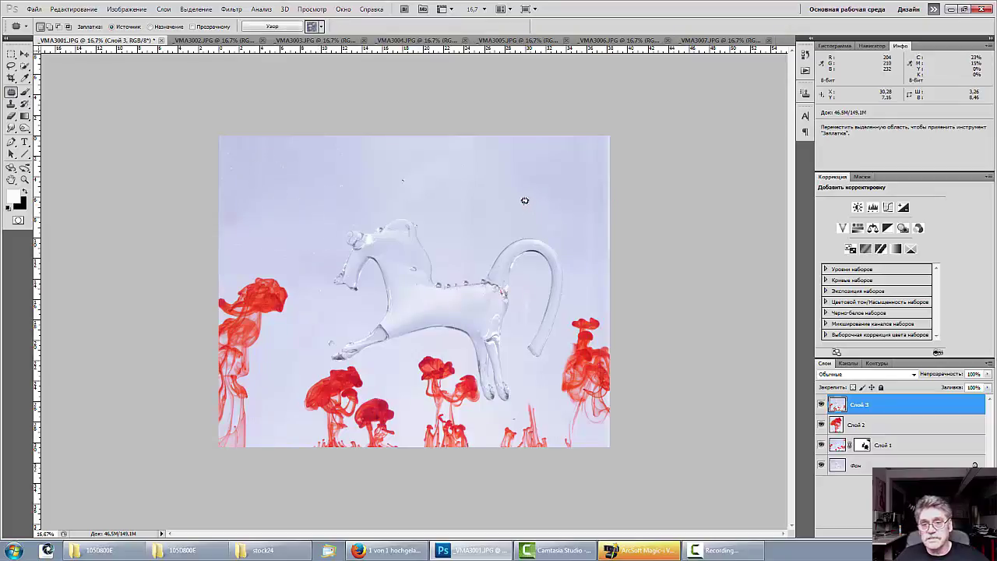
Step: Patch the vertical strip of background near the picture's upper right edge with clean background from above the horse's back
{"action": "mouse_move", "coordinate": [532, 209]}
{"action": "left_mouse_down"}
{"action": "mouse_move", "coordinate": [555, 158]}
{"action": "mouse_move", "coordinate": [582, 138]}
{"action": "mouse_move", "coordinate": [582, 254]}
{"action": "mouse_move", "coordinate": [592, 258]}
{"action": "mouse_move", "coordinate": [601, 166]}
{"action": "mouse_move", "coordinate": [581, 145]}
{"action": "left_mouse_up"}
{"action": "left_click_drag", "start_coordinate": [589, 179], "coordinate": [464, 177]}
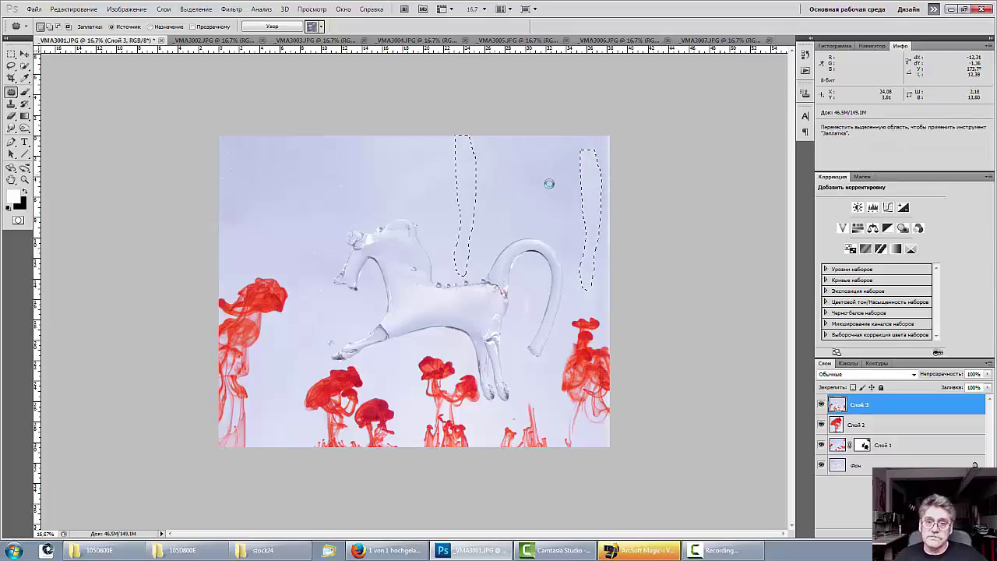
{"action": "left_click", "coordinate": [528, 296]}
{"action": "mouse_move", "coordinate": [523, 291]}
{"action": "left_mouse_down"}
{"action": "mouse_move", "coordinate": [530, 322]}
{"action": "mouse_move", "coordinate": [537, 300]}
{"action": "mouse_move", "coordinate": [494, 165]}
{"action": "left_mouse_up"}
{"action": "left_click", "coordinate": [577, 198]}
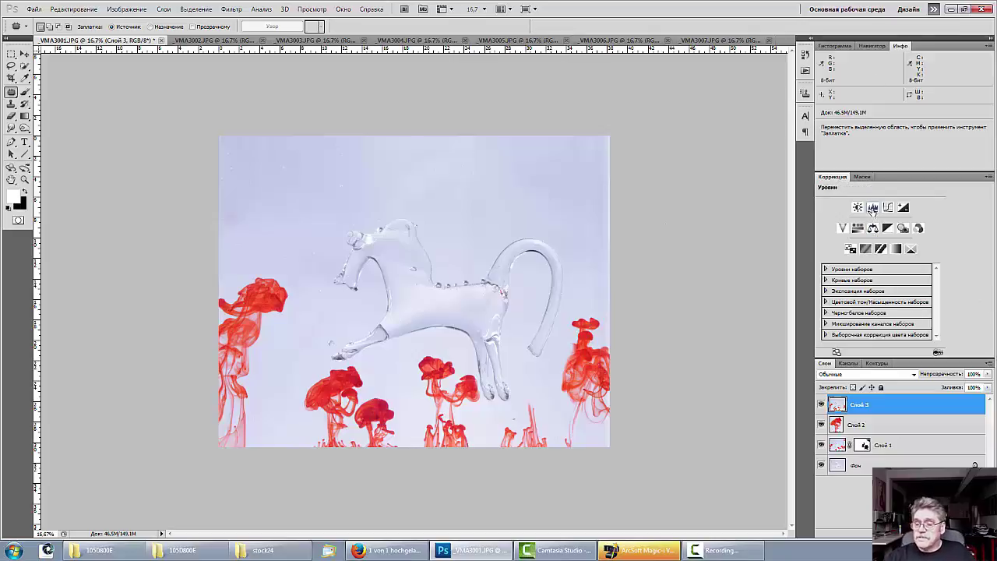
Step: Add a Levels adjustment layer above the retouched layer and raise its black input level to 134
{"action": "left_click", "coordinate": [872, 208]}
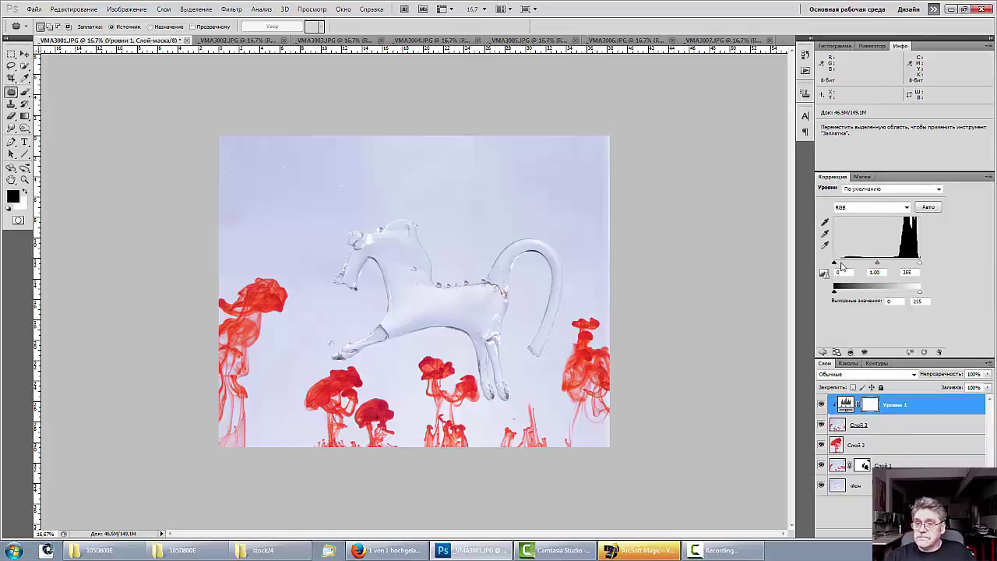
{"action": "left_click_drag", "start_coordinate": [835, 265], "coordinate": [922, 267]}
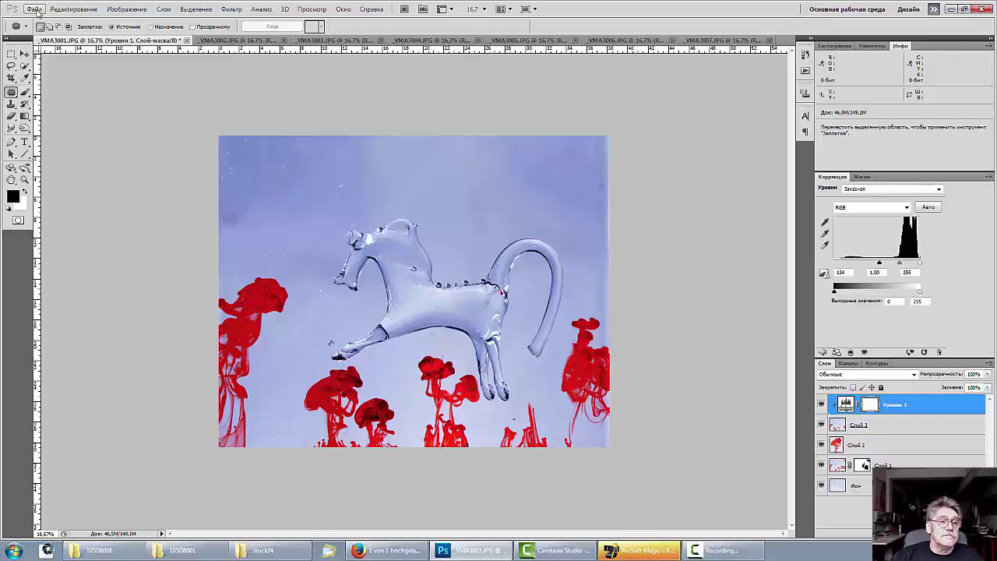
Step: Open the layered composition pferd.psd from the stock24 folder
{"action": "left_click", "coordinate": [34, 9]}
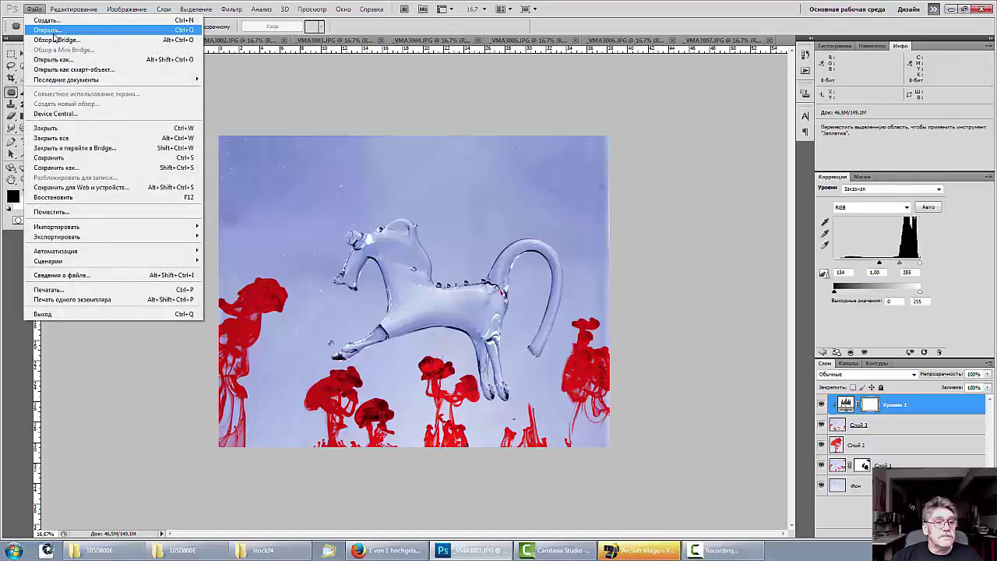
{"action": "left_click", "coordinate": [54, 33]}
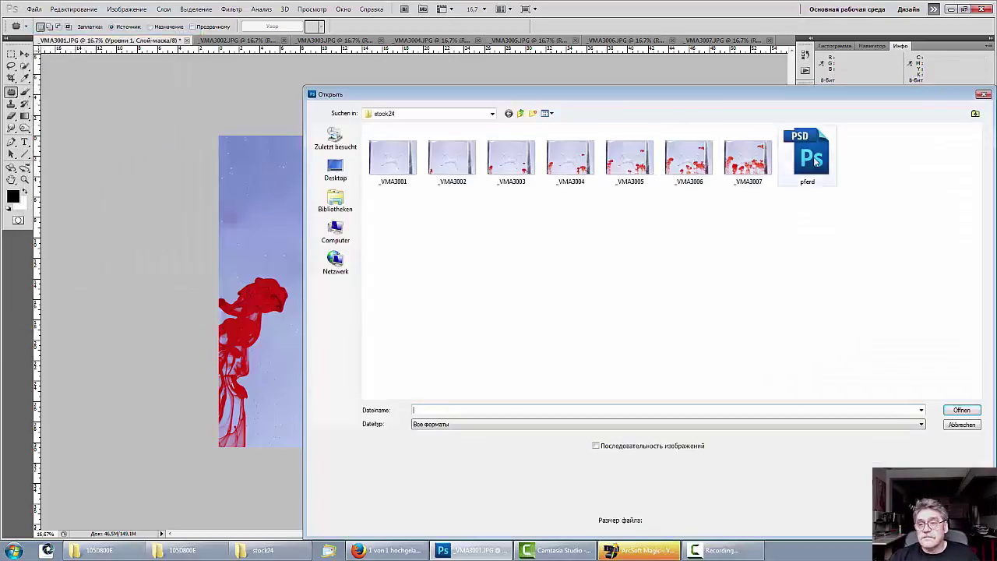
{"action": "left_click", "coordinate": [816, 162]}
{"action": "left_click", "coordinate": [961, 410]}
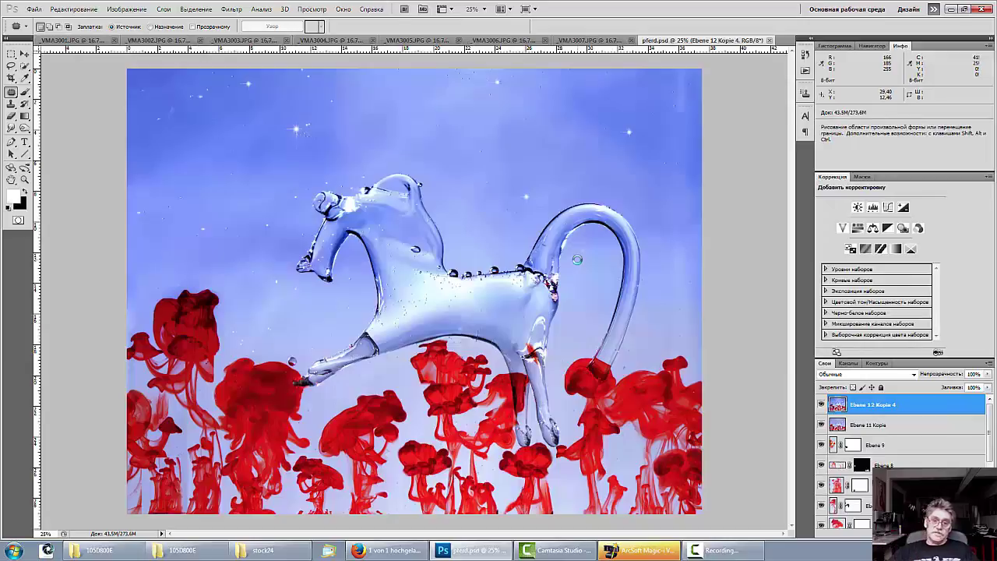
Step: Inspect the glass horse up close in pferd.psd and check the document's image size without changing it
{"action": "key", "text": "ctrl+minus"}
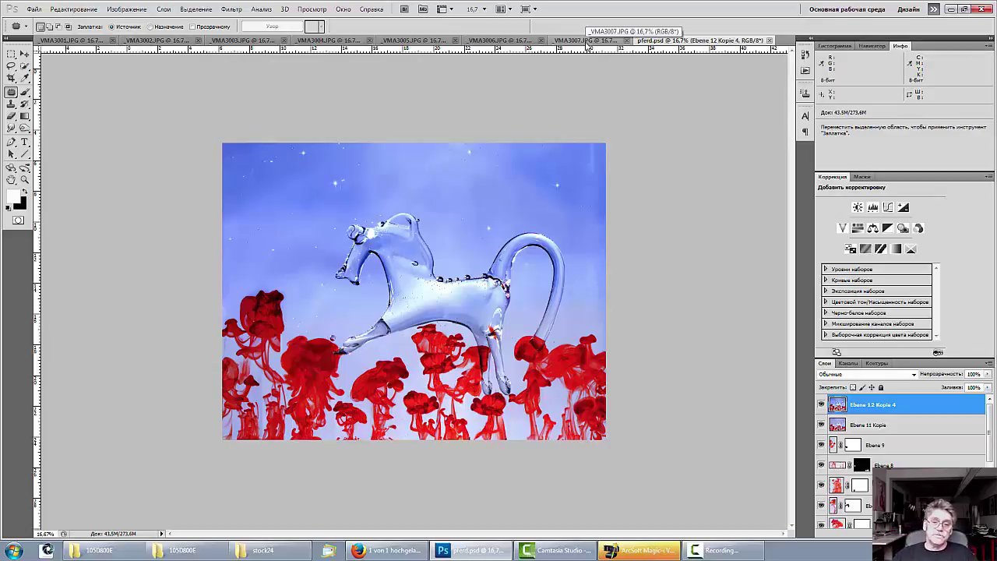
{"action": "key", "text": "ctrl+1"}
{"action": "key", "text": "ctrl+minus"}
{"action": "key", "text": "ctrl+minus"}
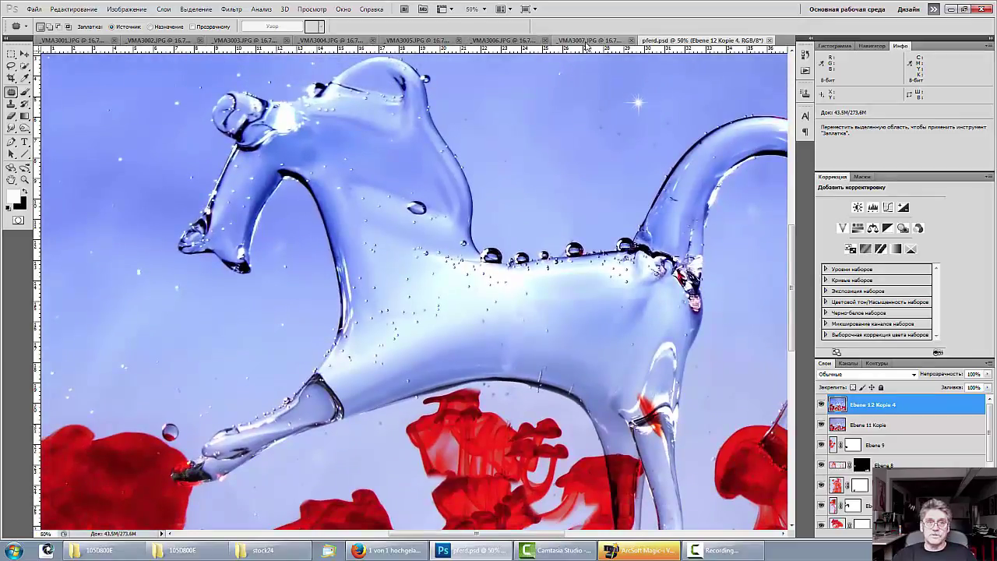
{"action": "left_click", "coordinate": [124, 9]}
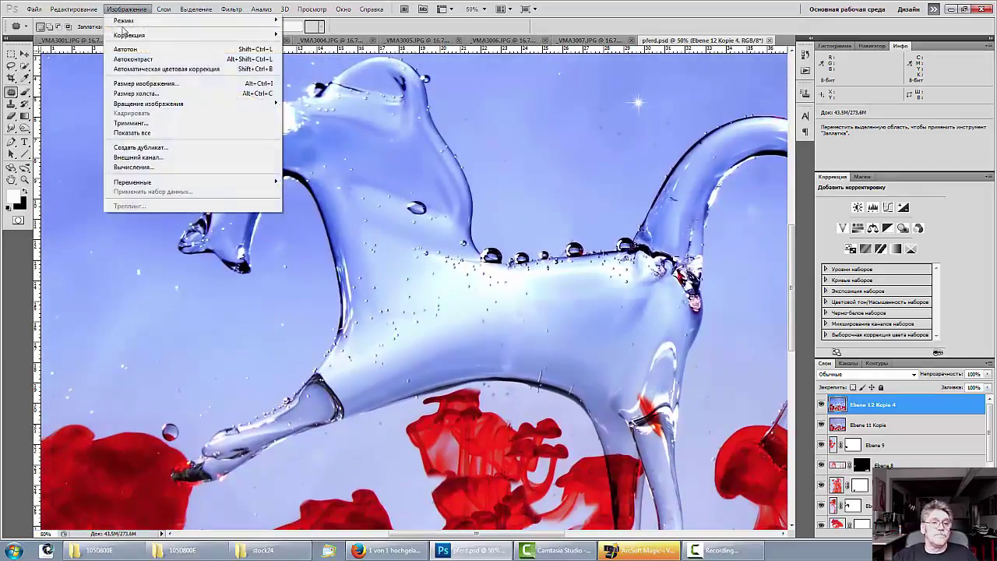
{"action": "left_click", "coordinate": [141, 84]}
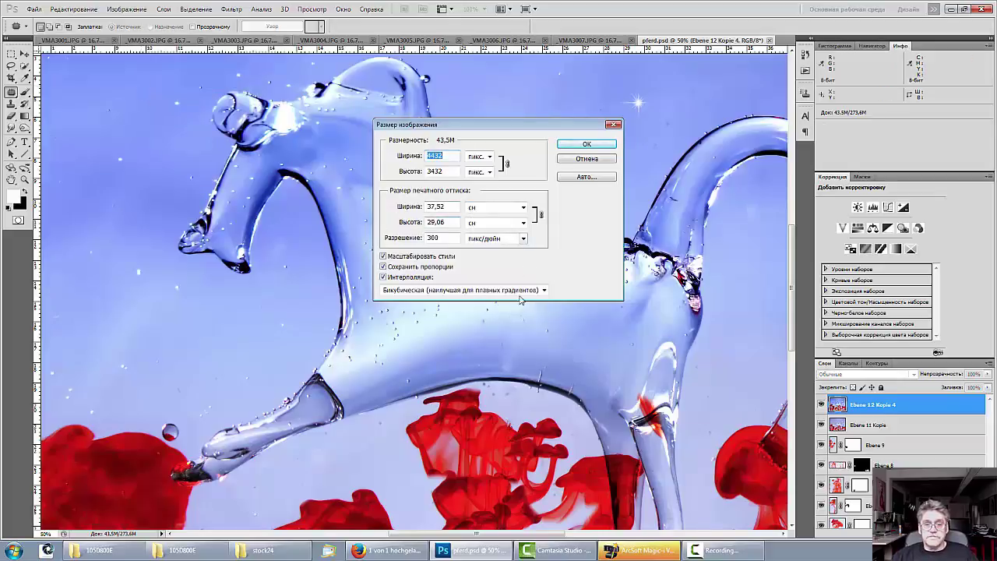
{"action": "key", "text": "Escape"}
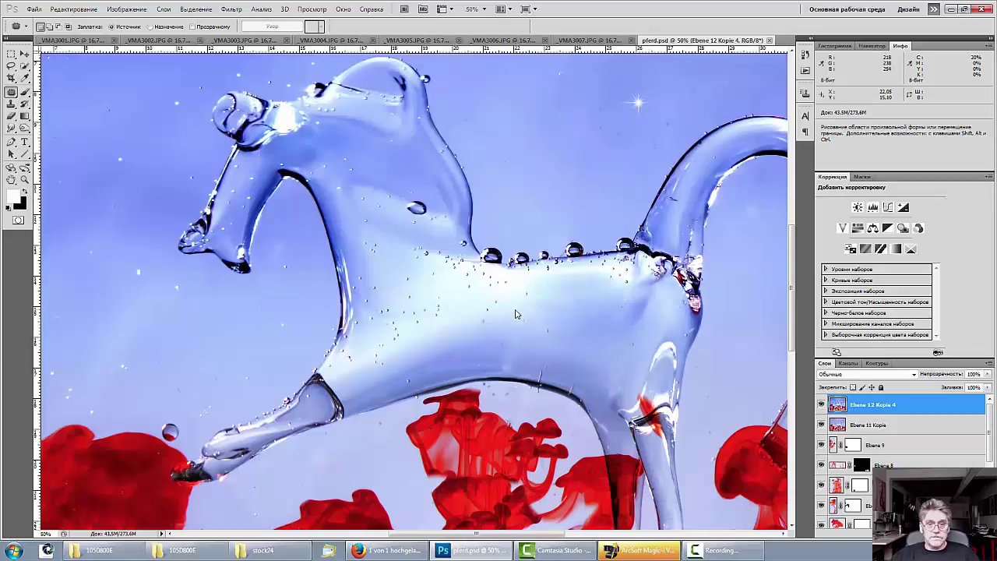
Step: Examine the whole pferd.psd composition of horse, ink clouds and starry background at several magnifications
{"action": "key", "text": "ctrl+minus"}
{"action": "key", "text": "ctrl+minus"}
{"action": "key", "text": "ctrl+minus"}
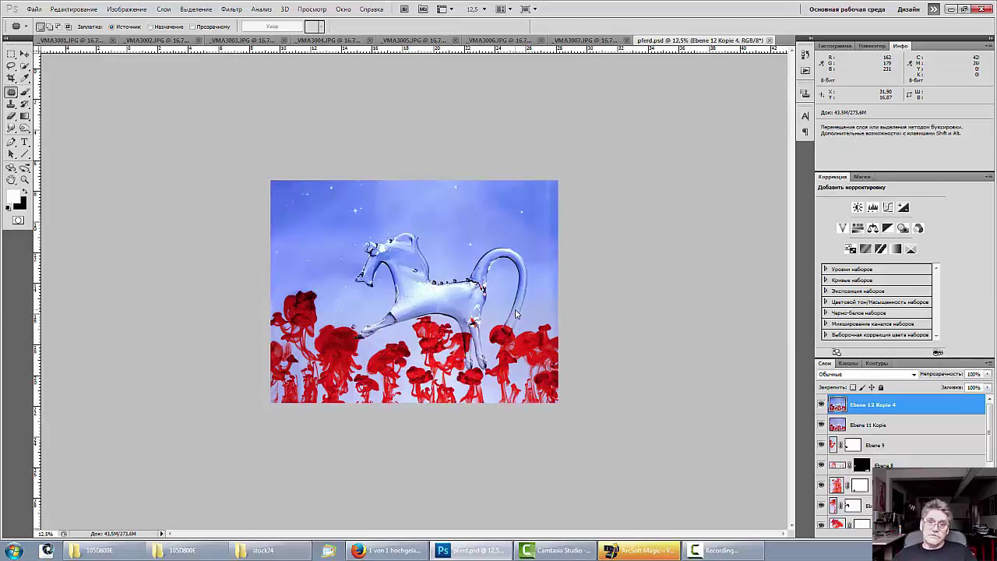
{"action": "key", "text": "ctrl+plus"}
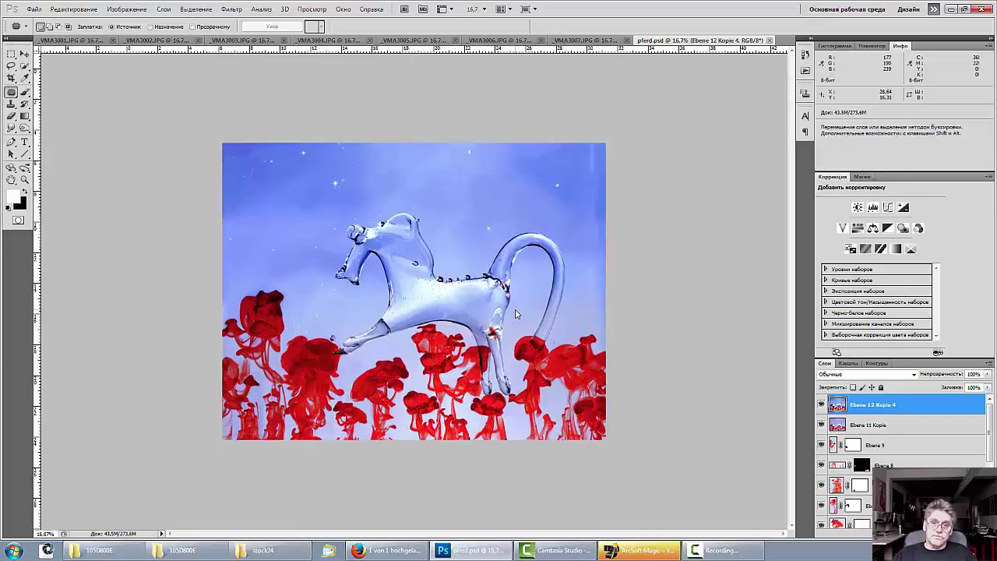
{"action": "key", "text": "ctrl+plus"}
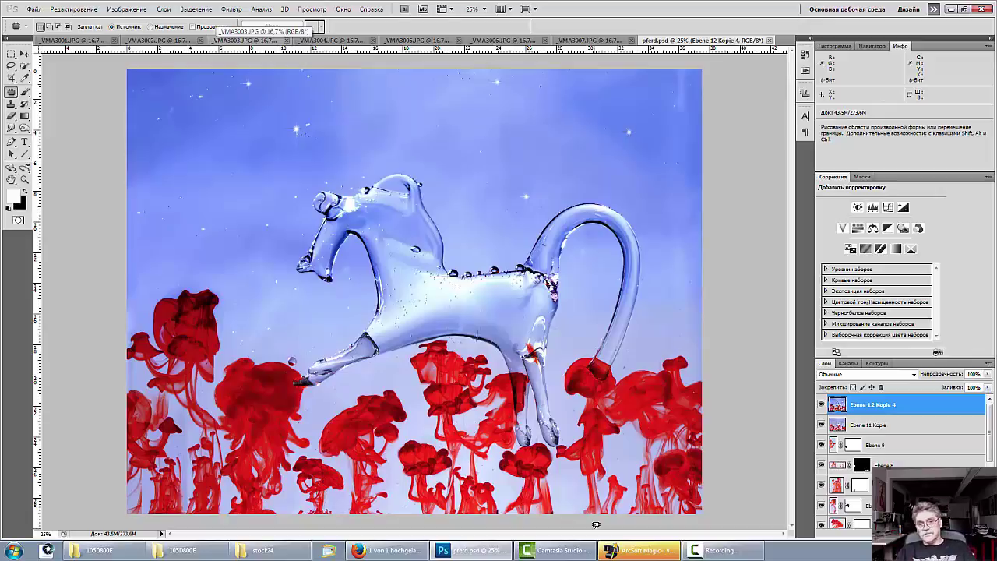
{"action": "key", "text": "ctrl+minus"}
{"action": "key", "text": "ctrl+minus"}
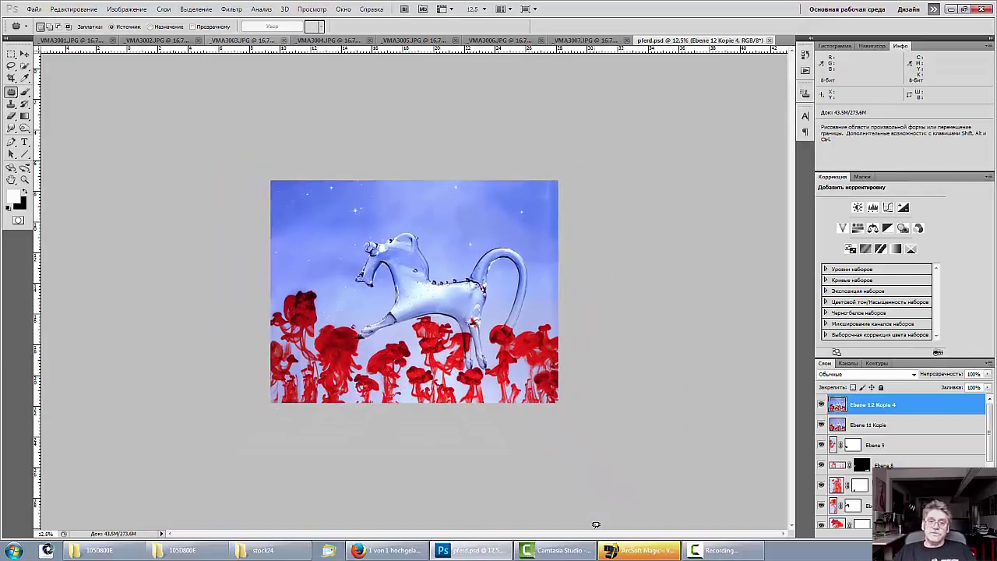